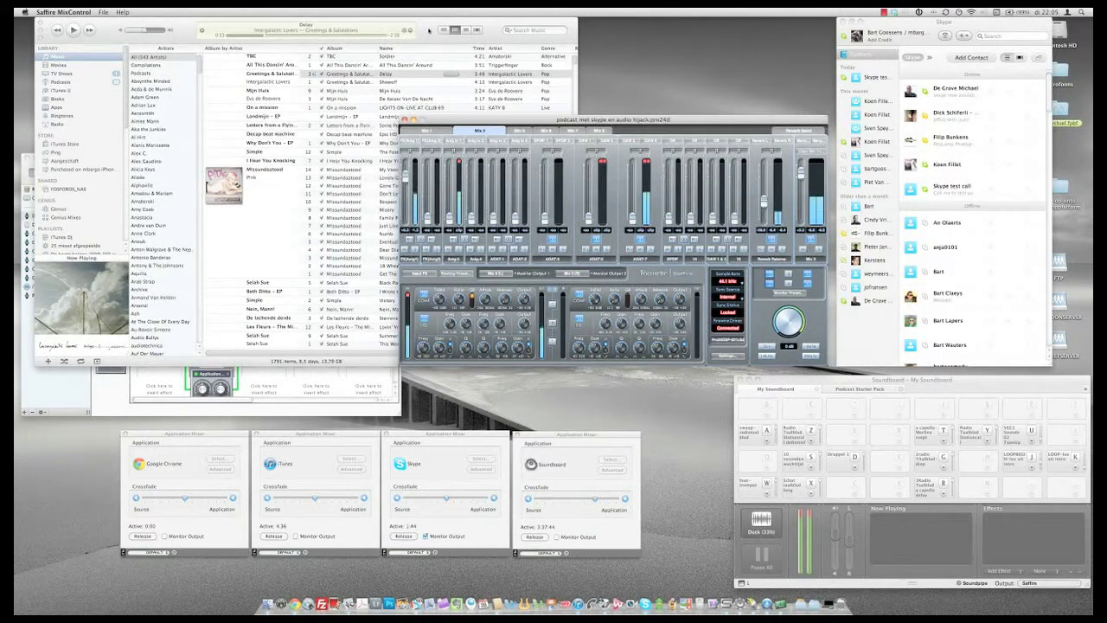
Bring the iTunes, Skype and Soundboard windows to the front one after another.
click(428, 31)
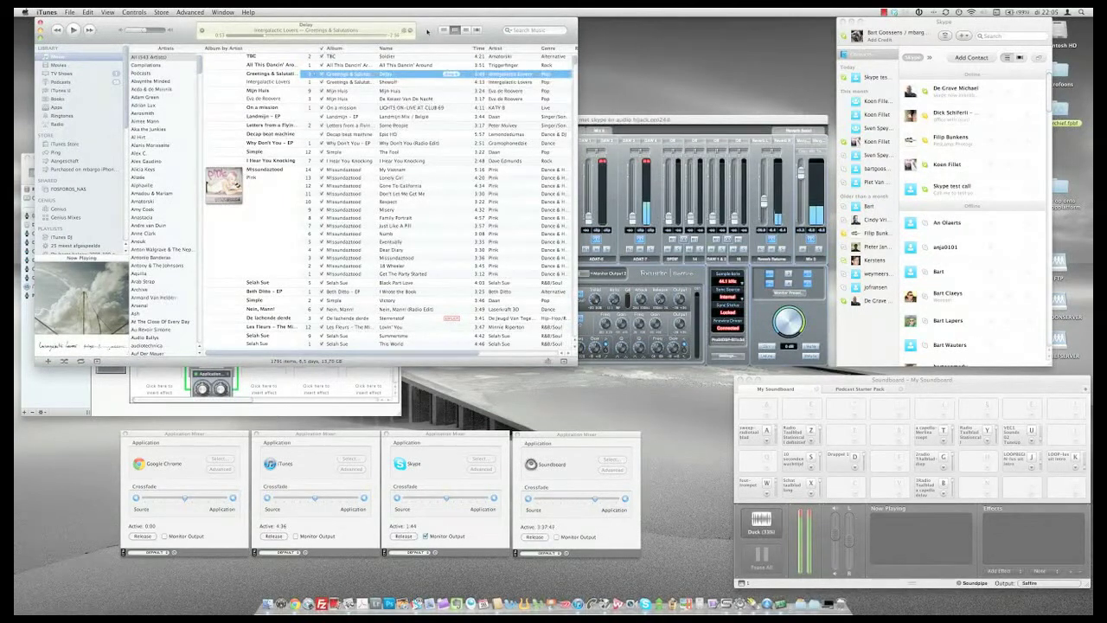
click(908, 26)
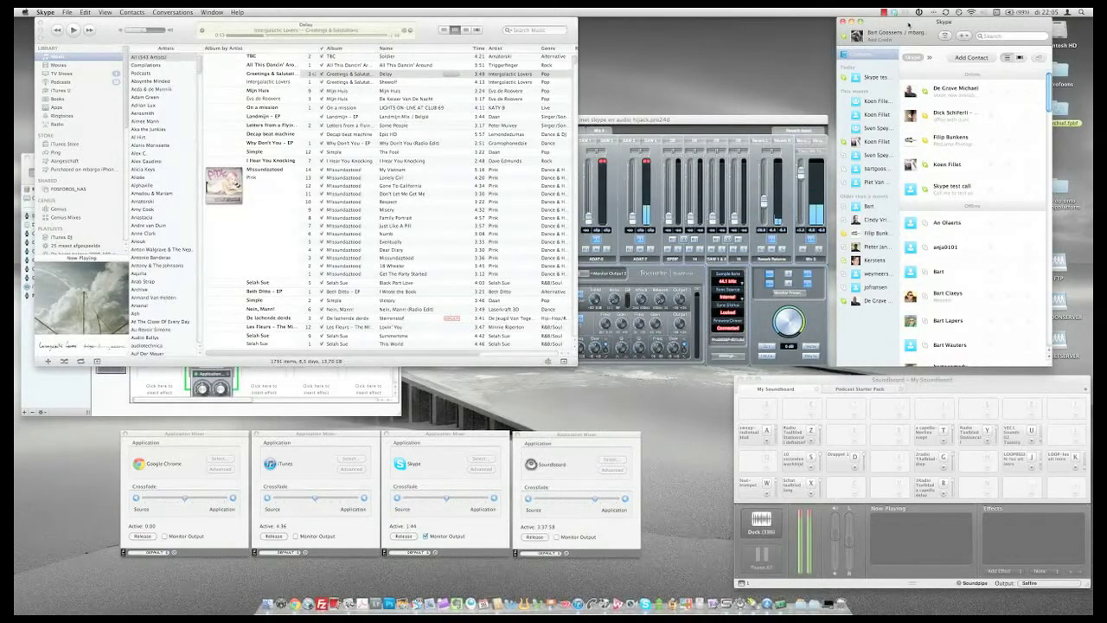
click(996, 389)
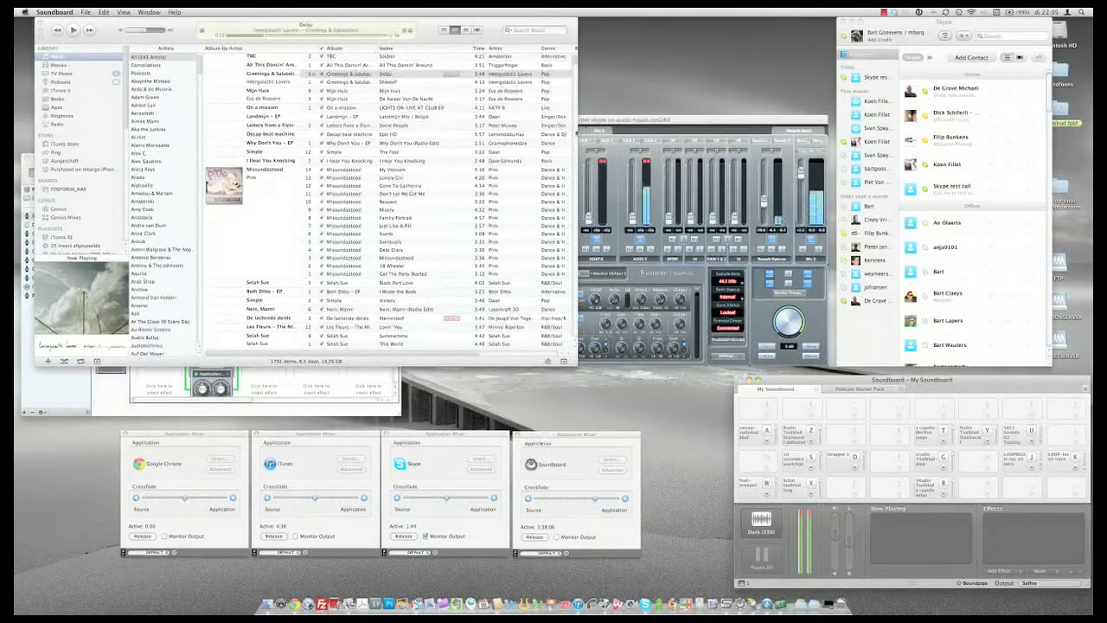
Switch to Saffire MixControl, raise the Reverb Returns fader and lower it back to its starting level.
click(660, 121)
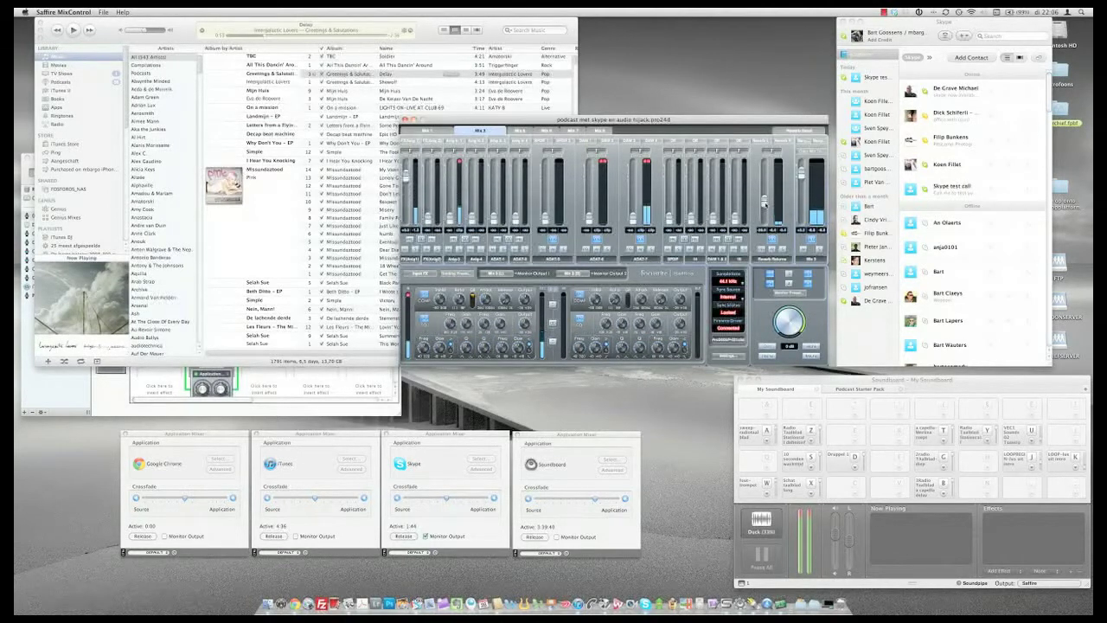
drag(764, 204, 765, 175)
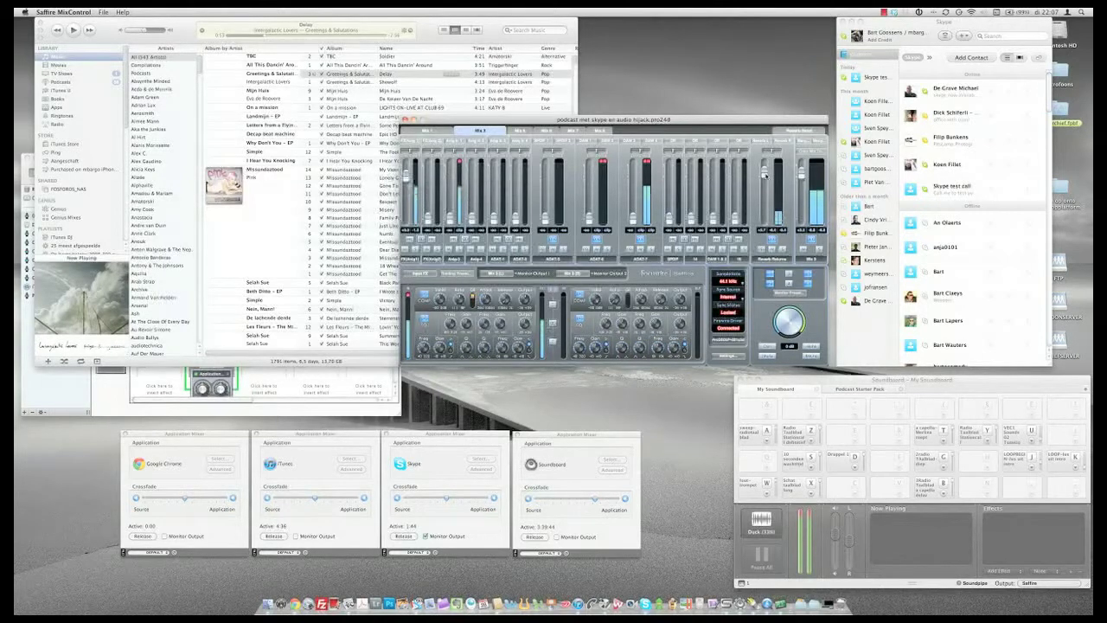
drag(764, 174, 765, 202)
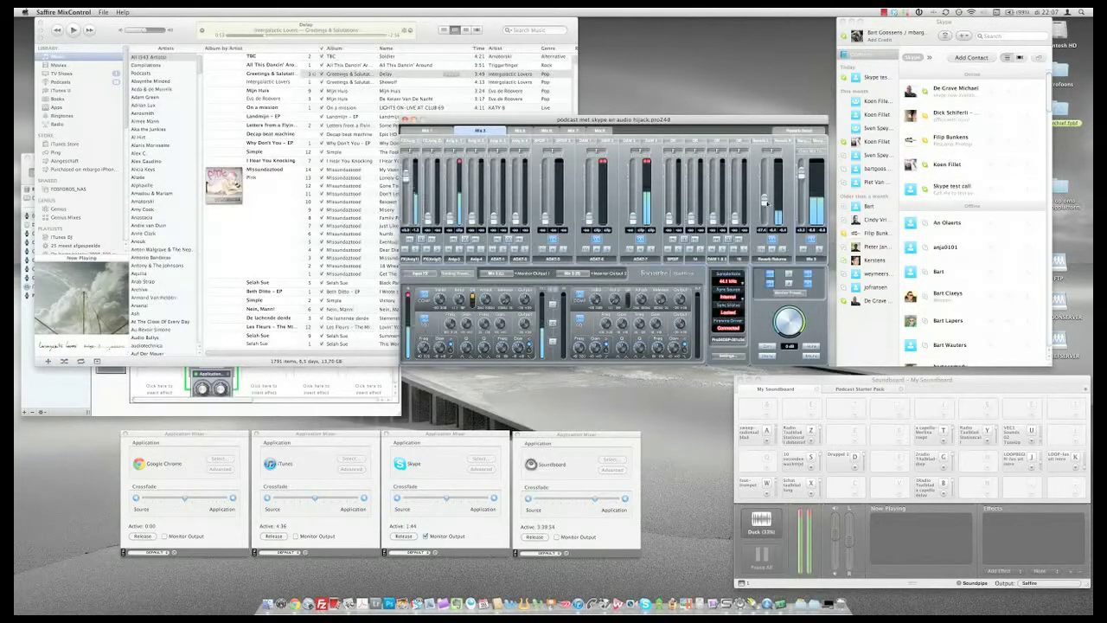
Play the song Delay in iTunes and trigger the jingle assigned to G in Soundboard, then return to Saffire MixControl.
click(435, 21)
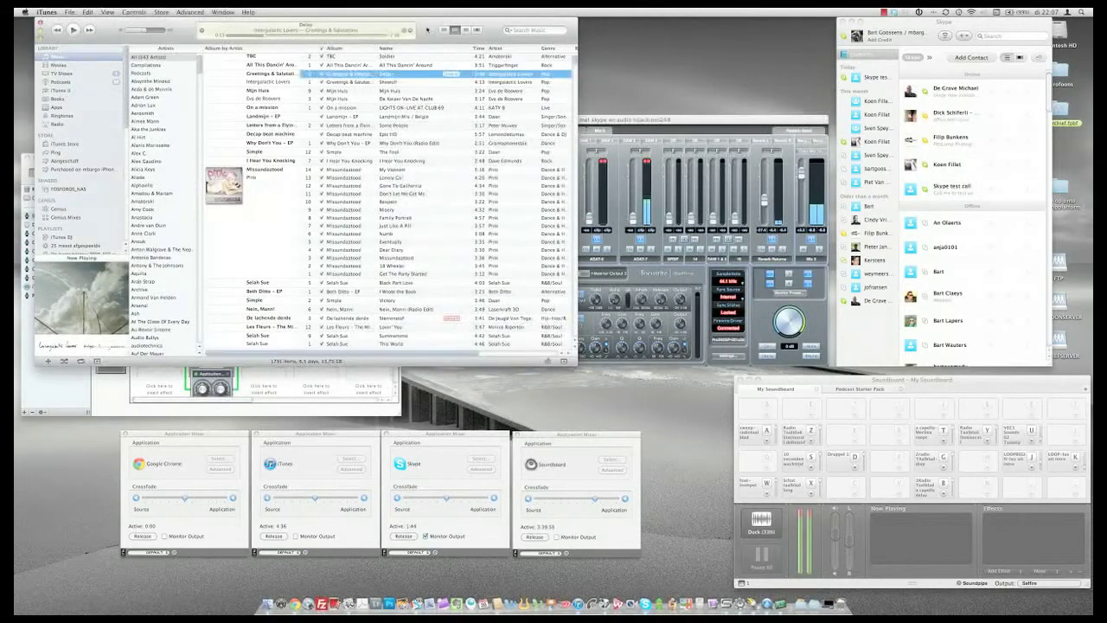
click(72, 30)
click(956, 380)
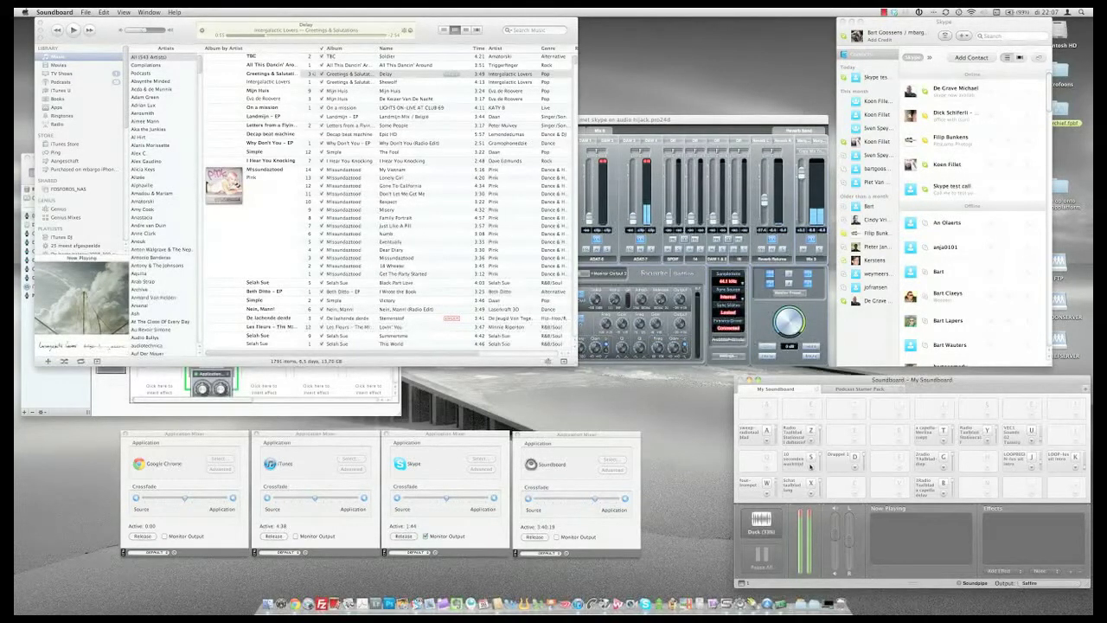
key(g)
click(654, 119)
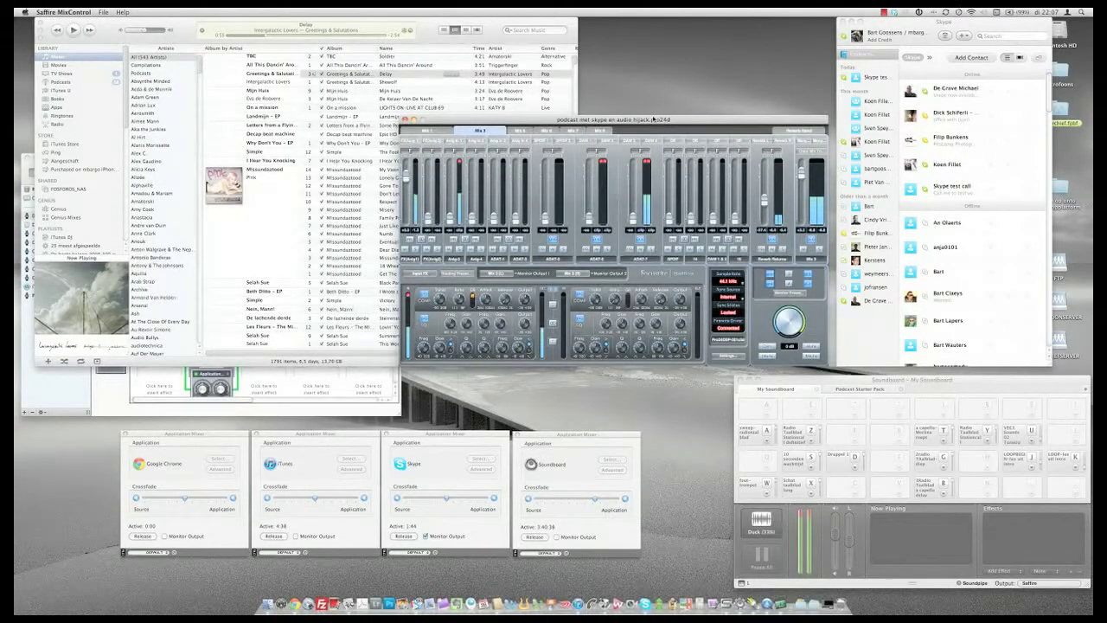
Switch to Audio Hijack Pro, show the session's input settings and add a new empty source to the component list.
click(386, 415)
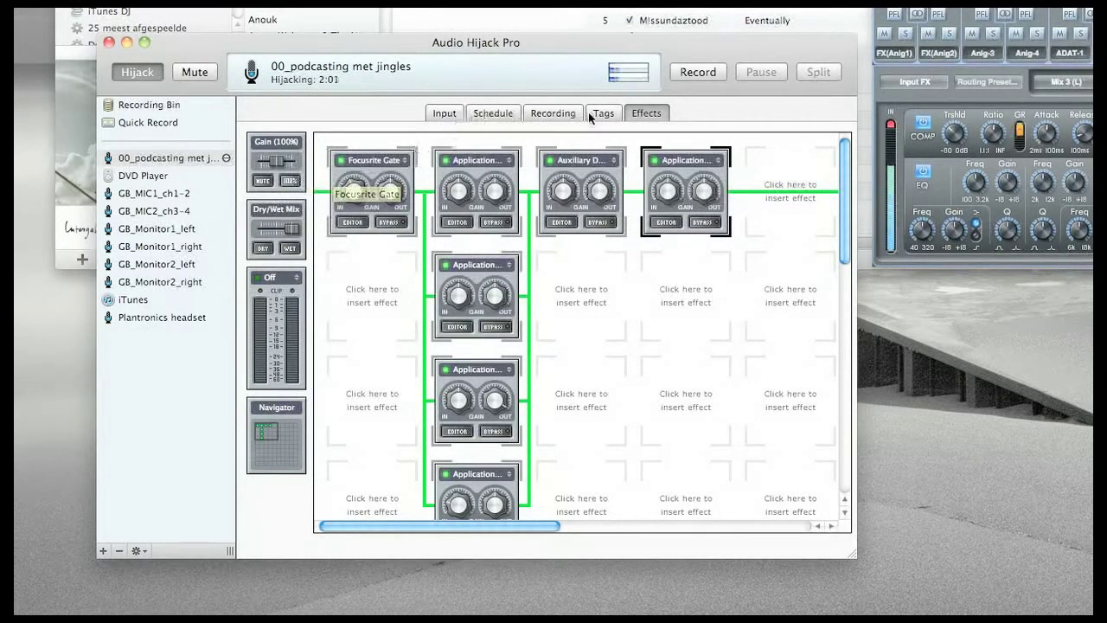
click(436, 115)
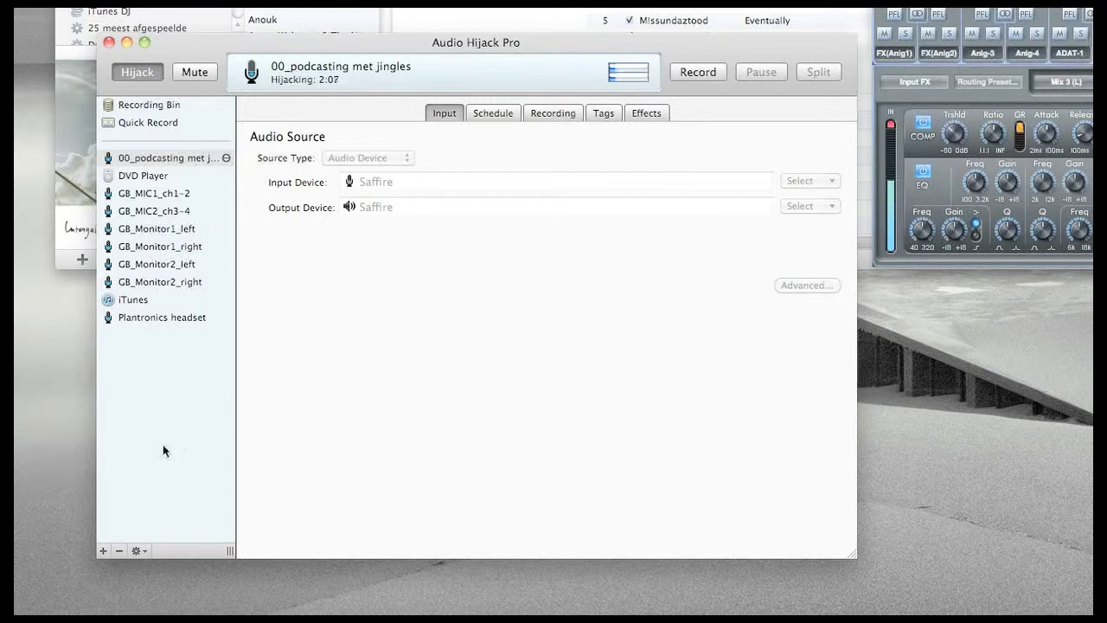
click(103, 551)
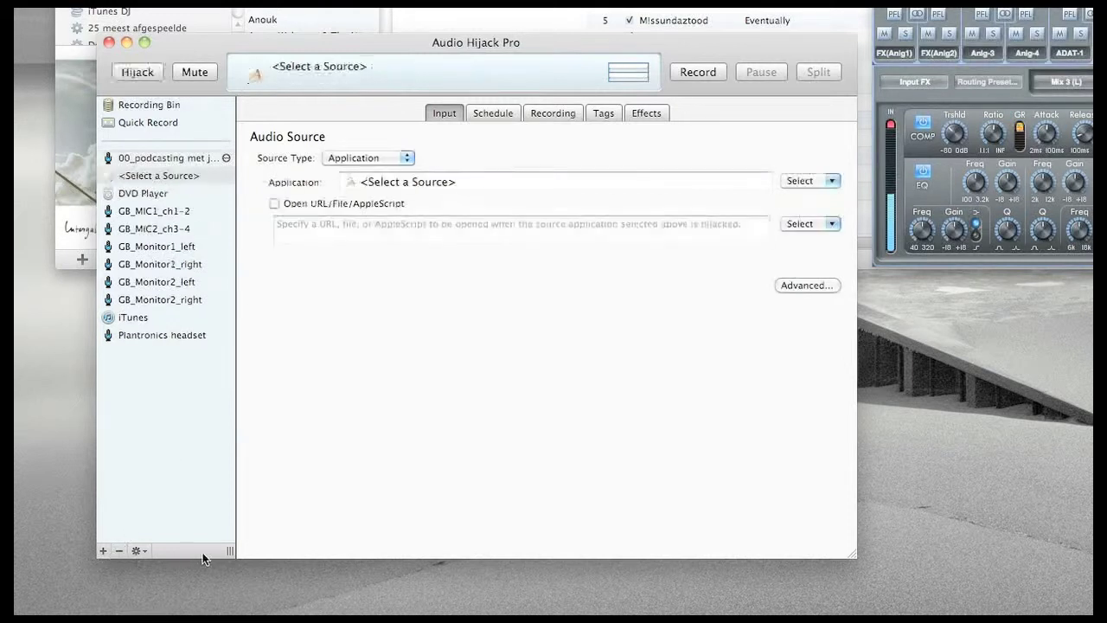
click(165, 179)
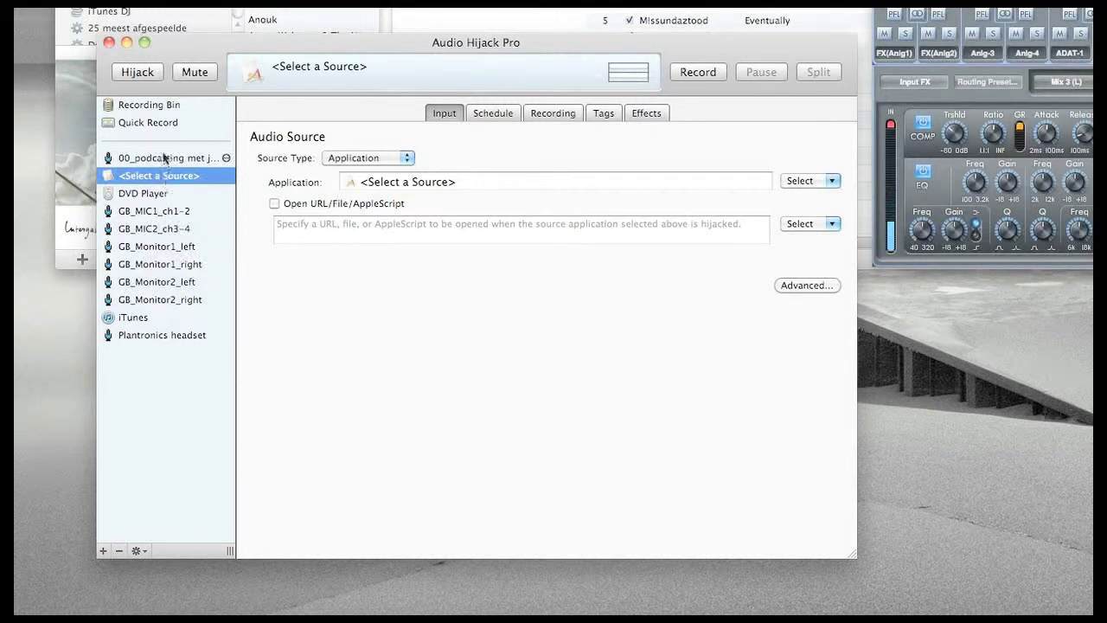
Review the input device and recording settings of the 00_podcasting met jingles session.
click(163, 157)
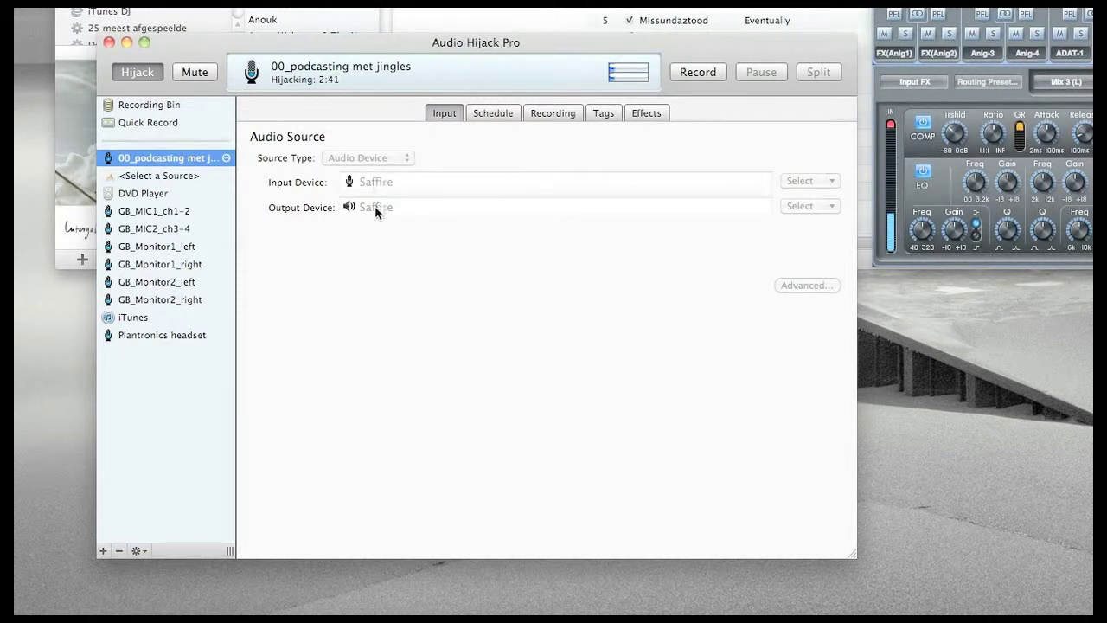
click(564, 112)
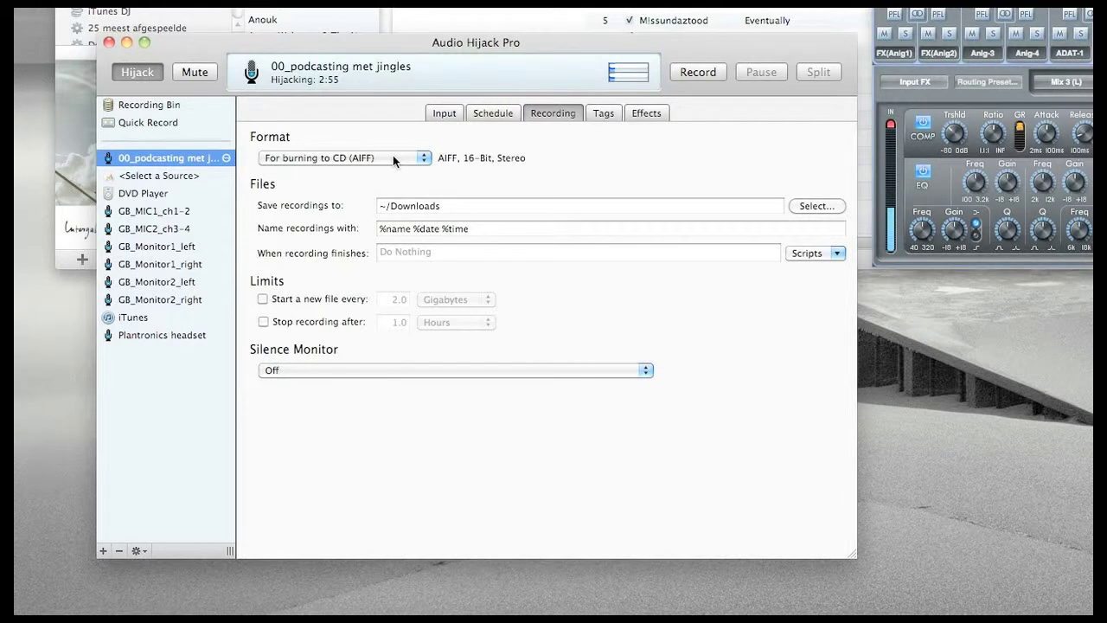
Insert a 4FX Application Mixer effect beneath the last parallel mixer in the second column of the effects grid.
click(644, 113)
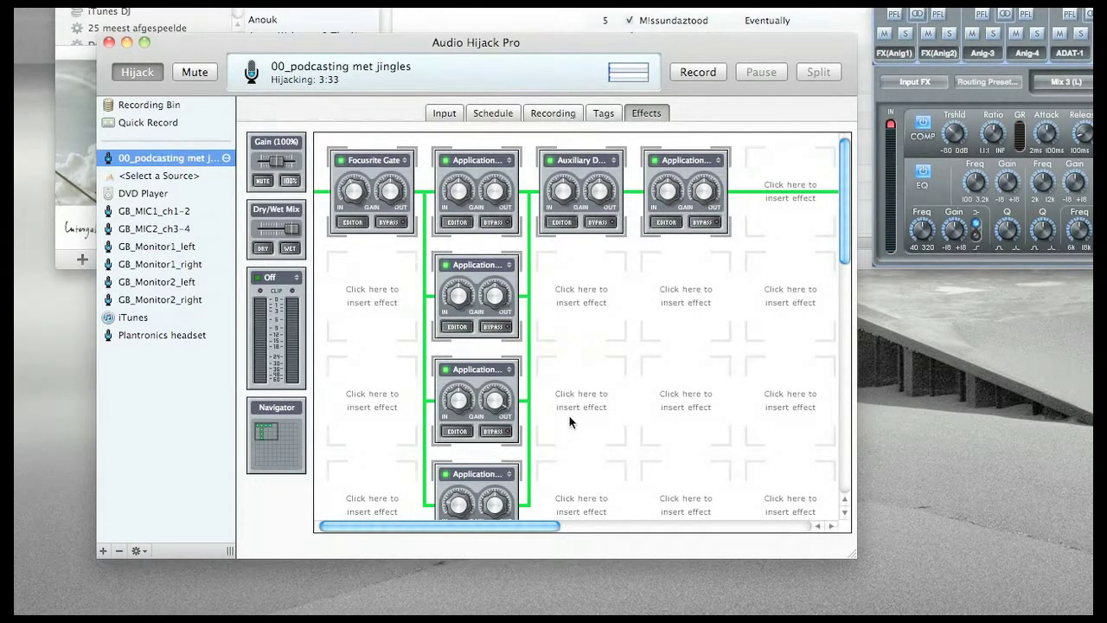
scroll(539, 412, down, 5)
click(461, 408)
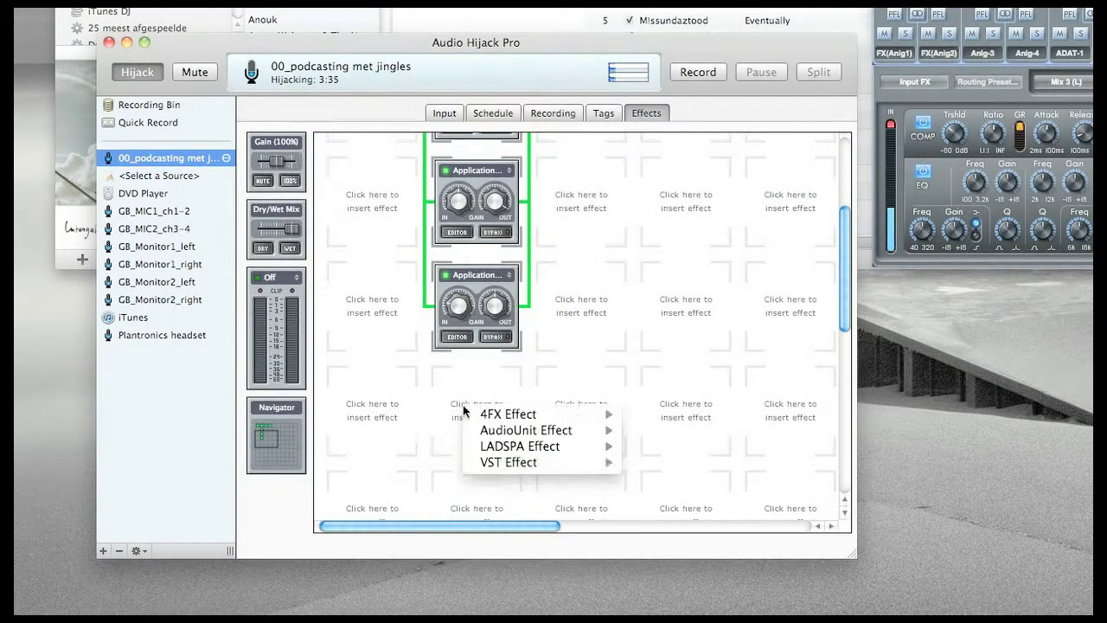
mouse_move(489, 415)
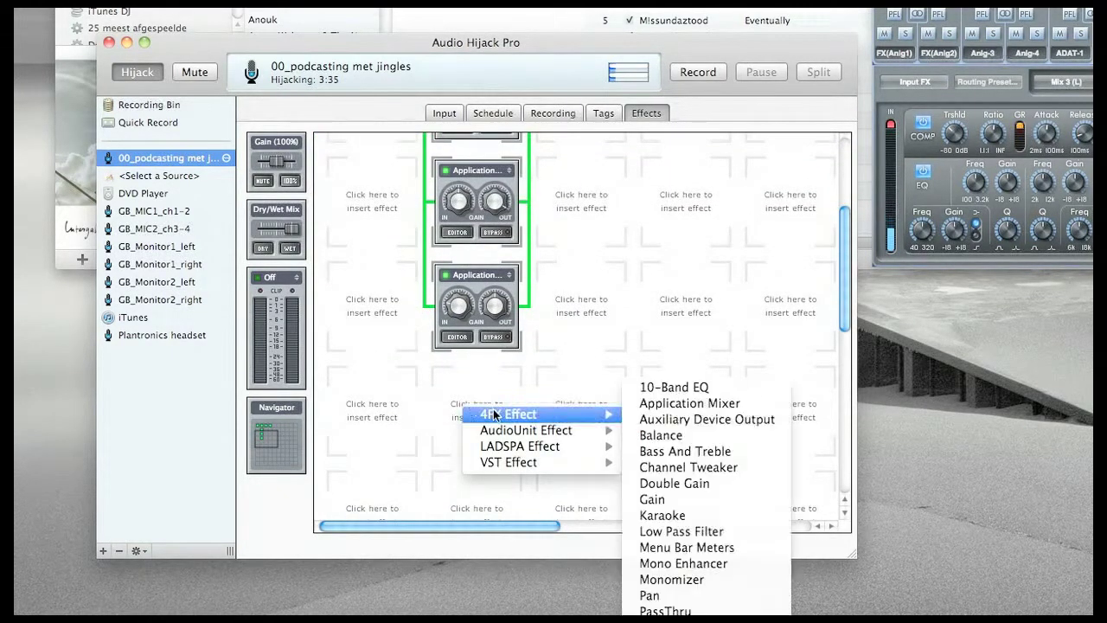
click(684, 408)
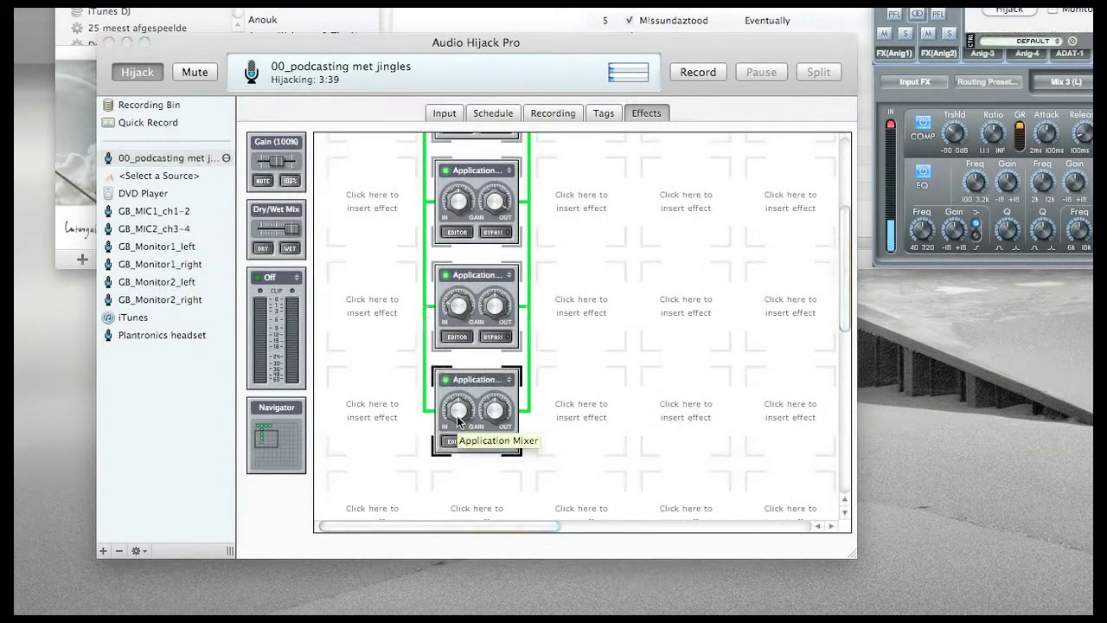
Assign QuickTime Player from the Applications folder to the new Application Mixer and close its editor.
click(454, 441)
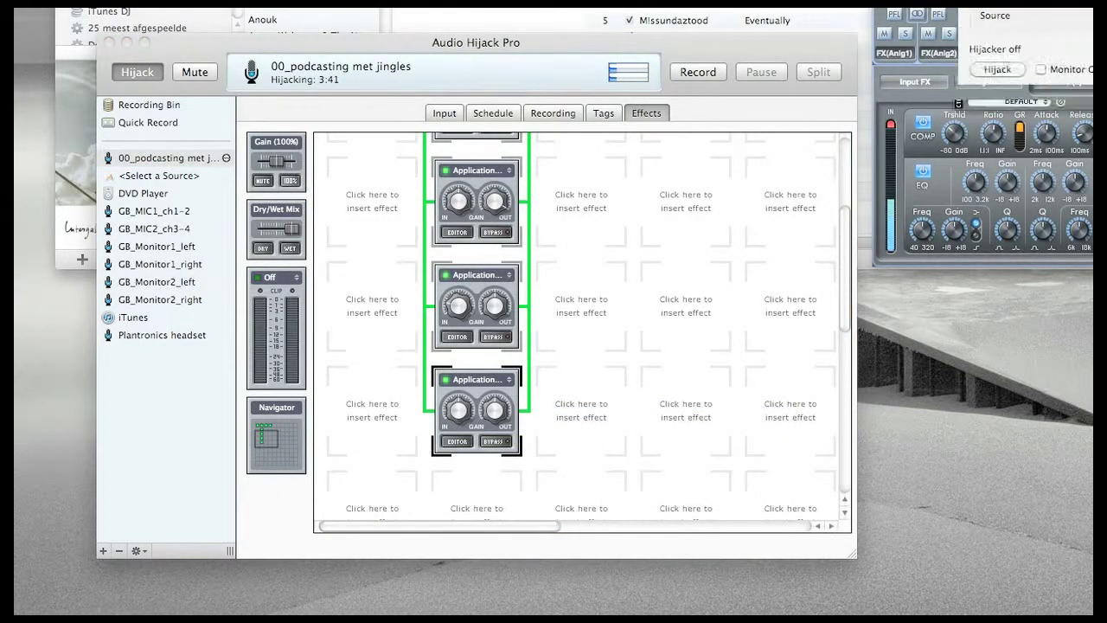
click(935, 233)
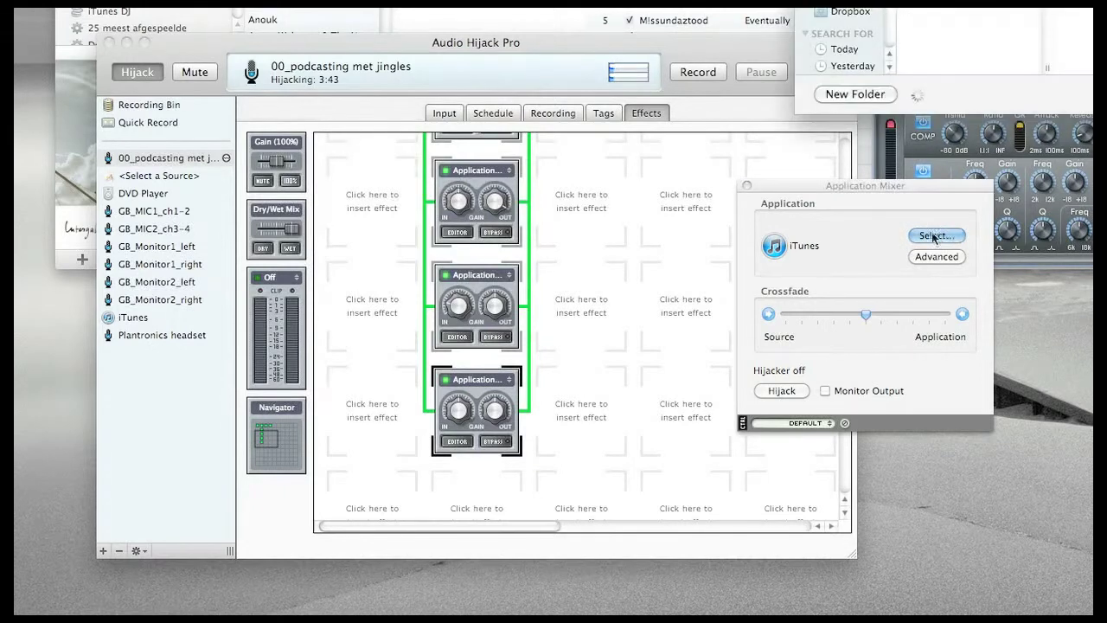
drag(1064, 0, 550, 157)
scroll(464, 295, down, 15)
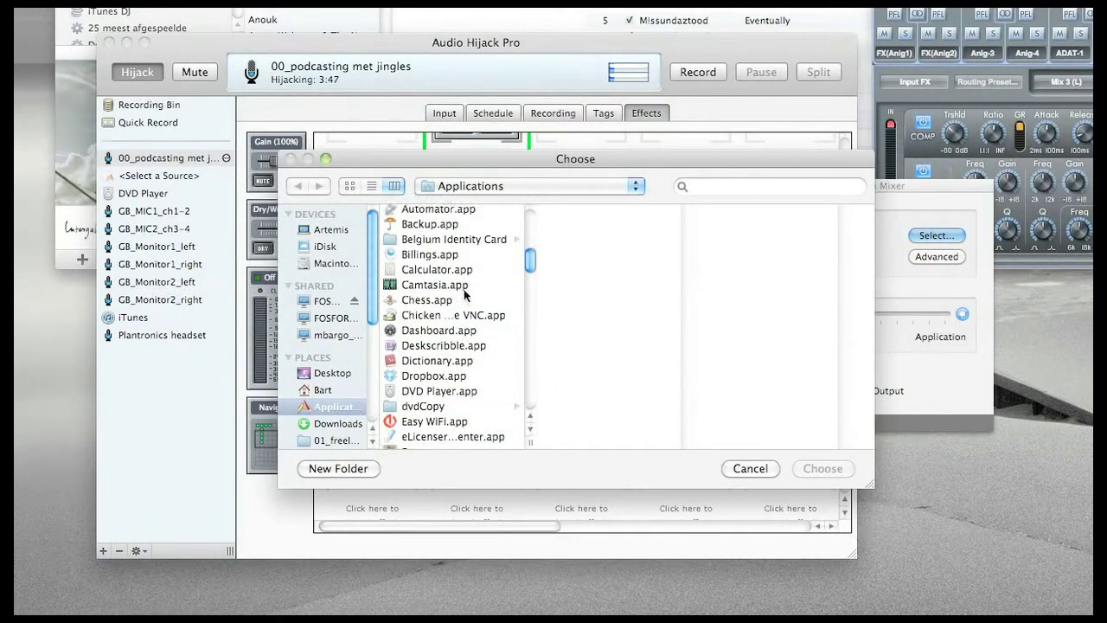
scroll(464, 305, up, 8)
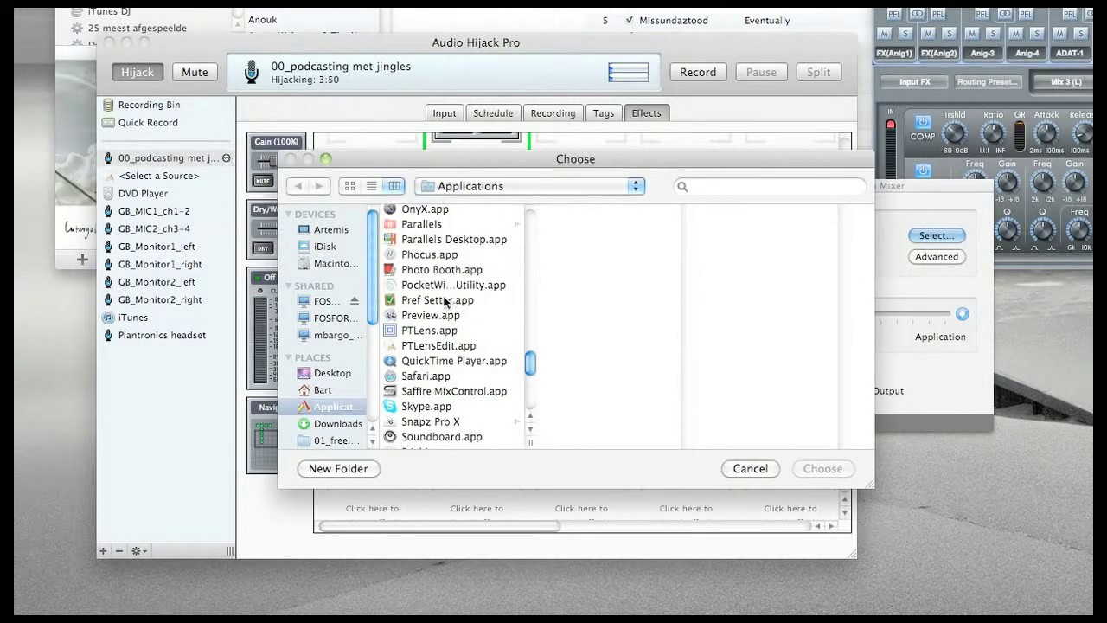
click(448, 360)
click(814, 467)
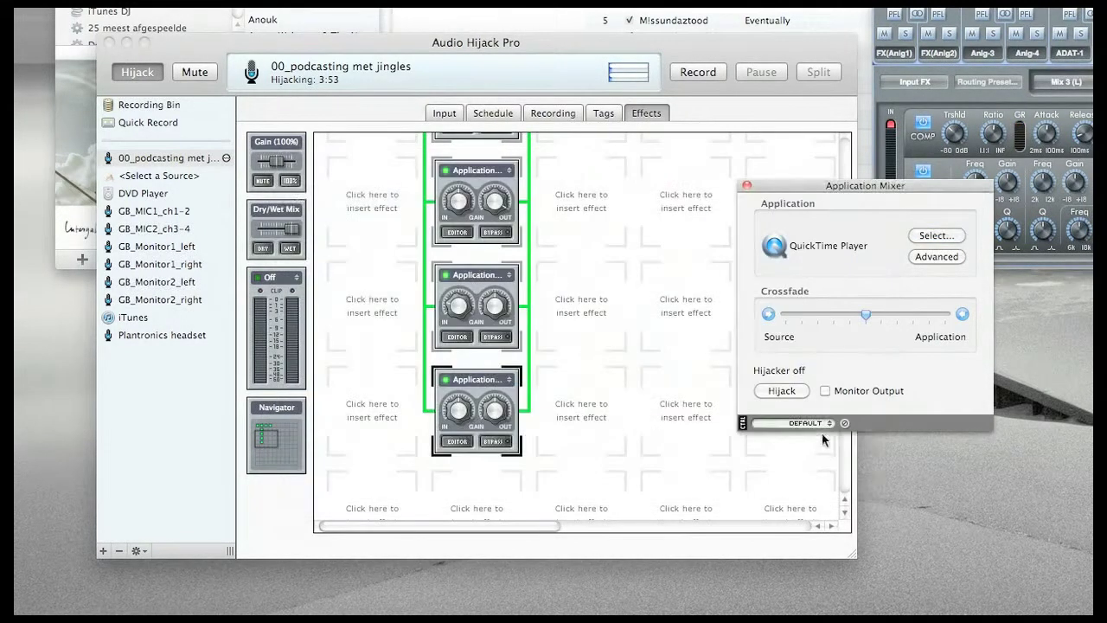
click(746, 185)
Open the editors of the parallel Application Mixers for Google Chrome, iTunes and Soundboard.
scroll(563, 390, up, 3)
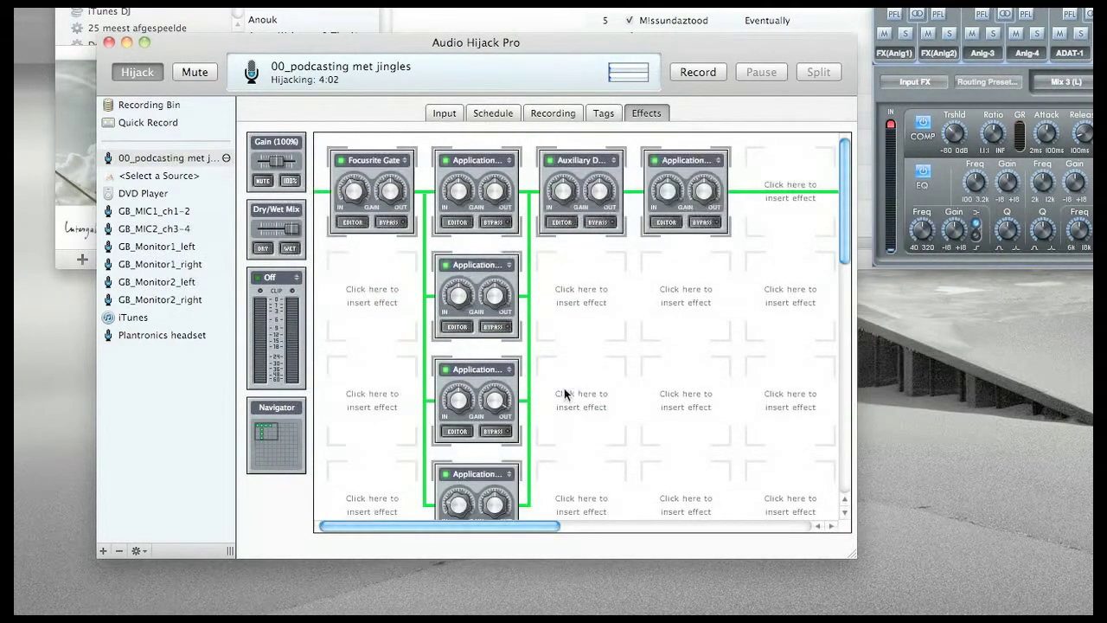
click(458, 222)
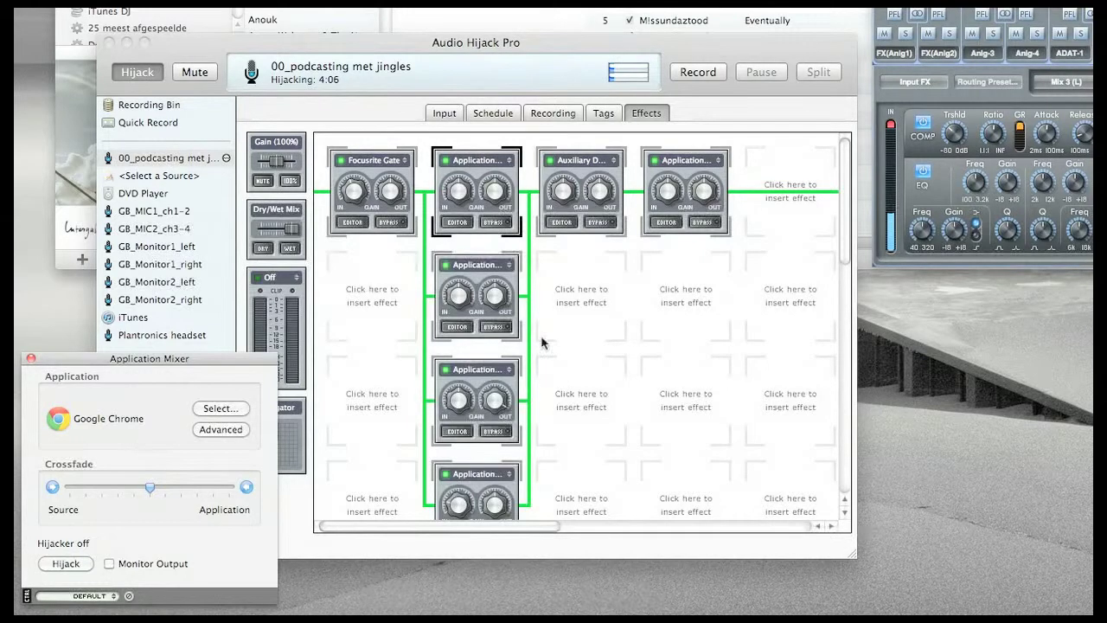
click(457, 327)
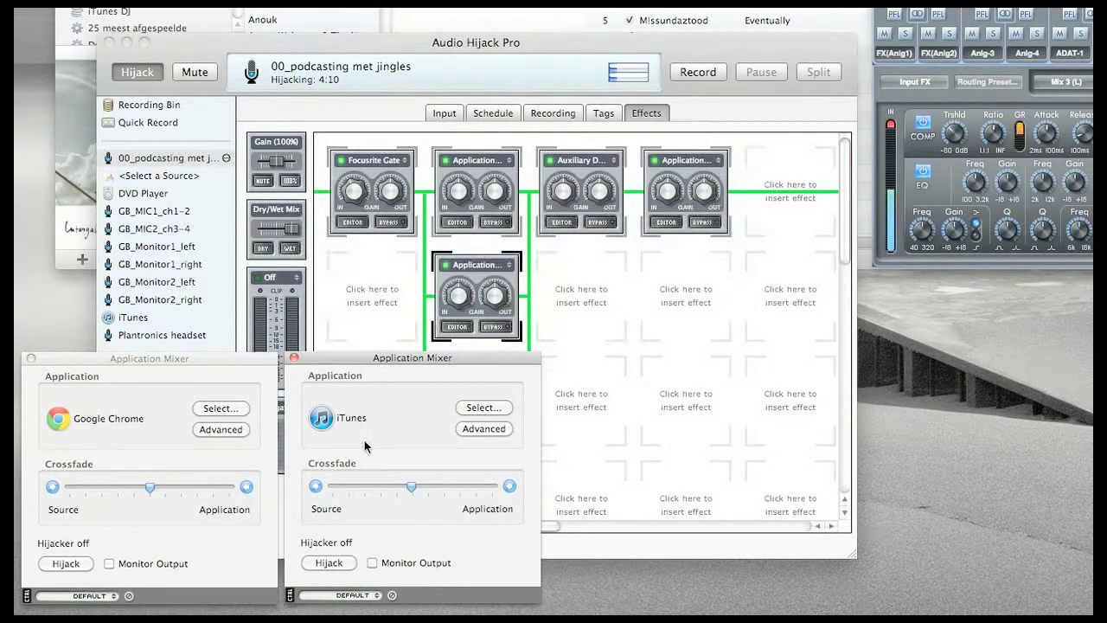
click(591, 357)
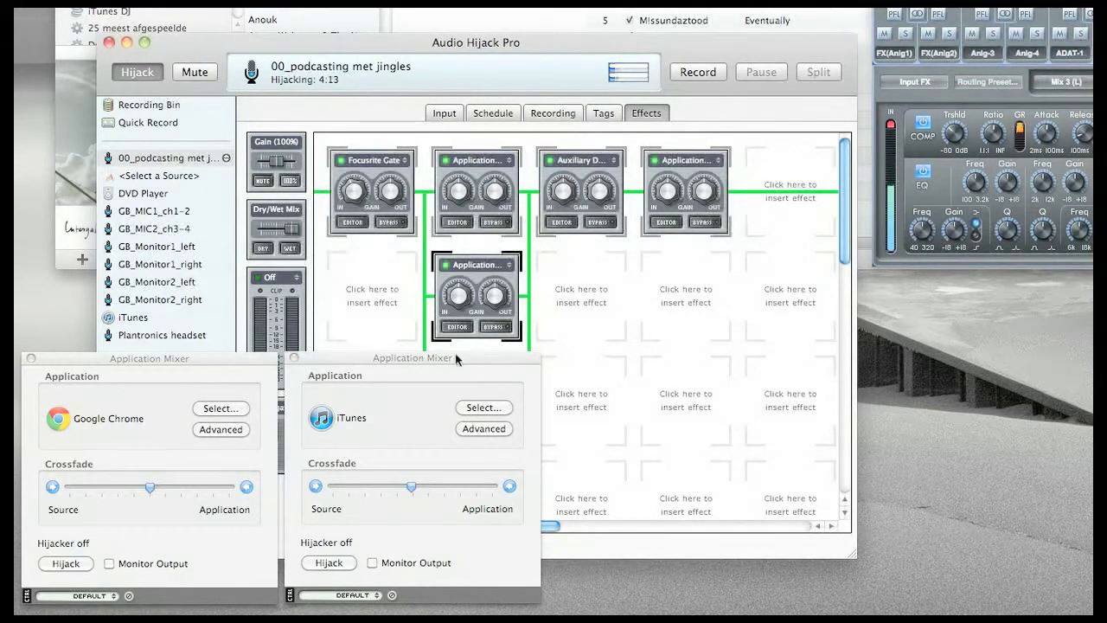
click(293, 357)
click(453, 435)
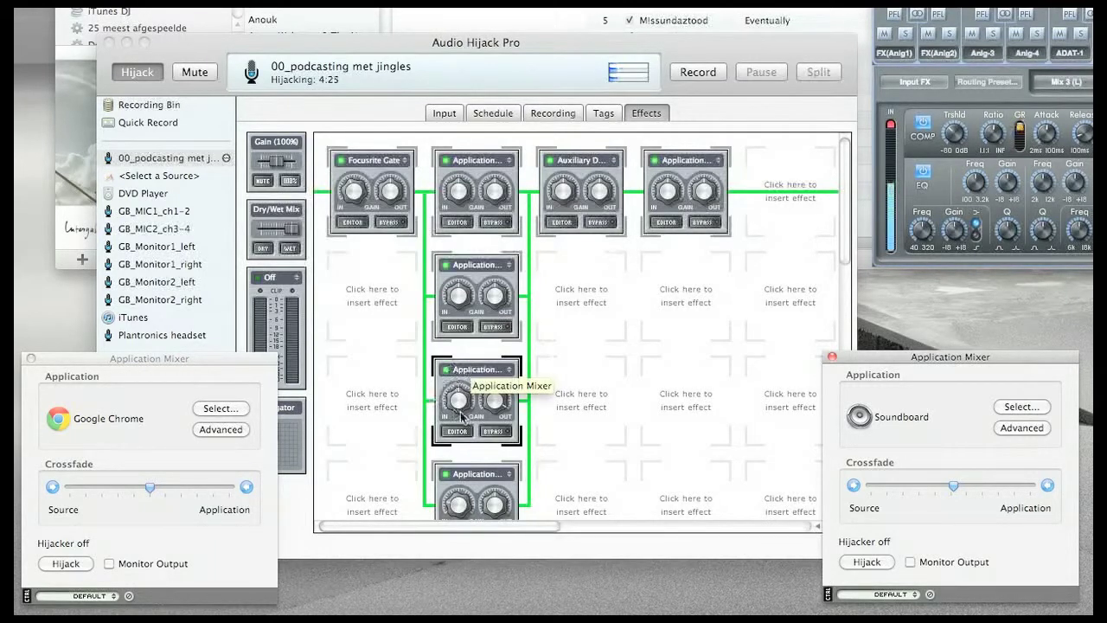
click(460, 327)
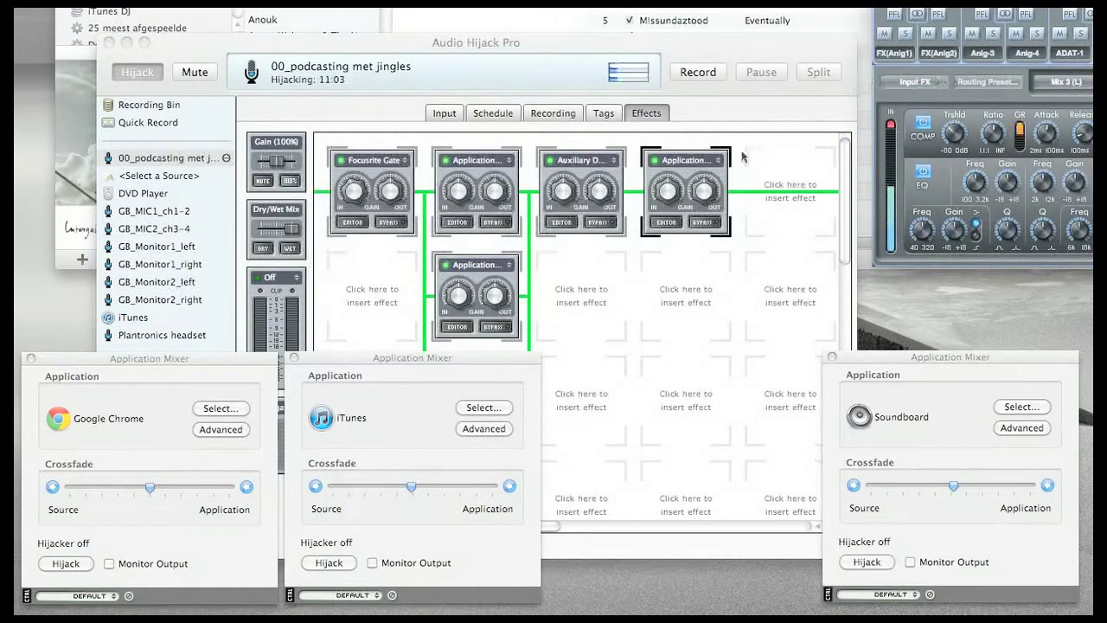
Open the editors of the Auxiliary Device Output effect and of the Application Mixer that follows it in the chain.
click(723, 59)
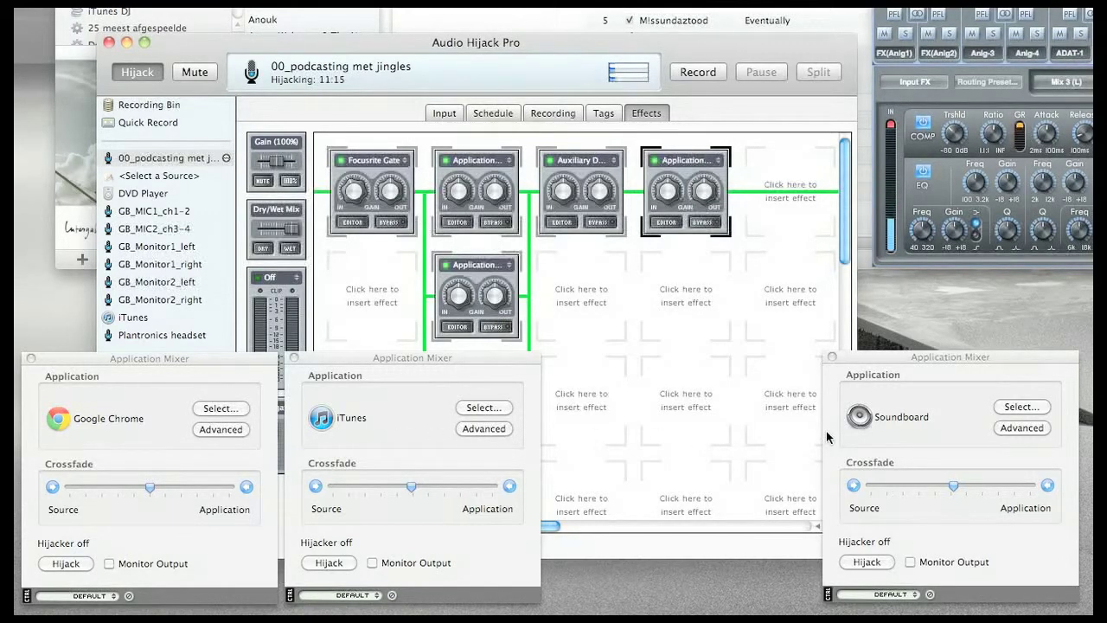
click(951, 360)
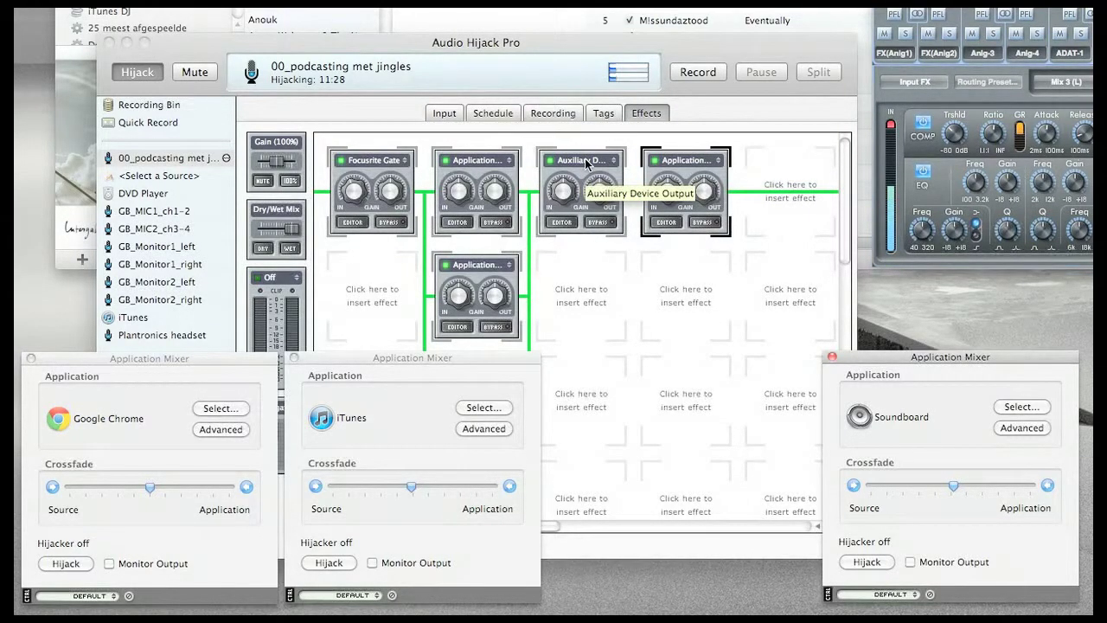
click(568, 227)
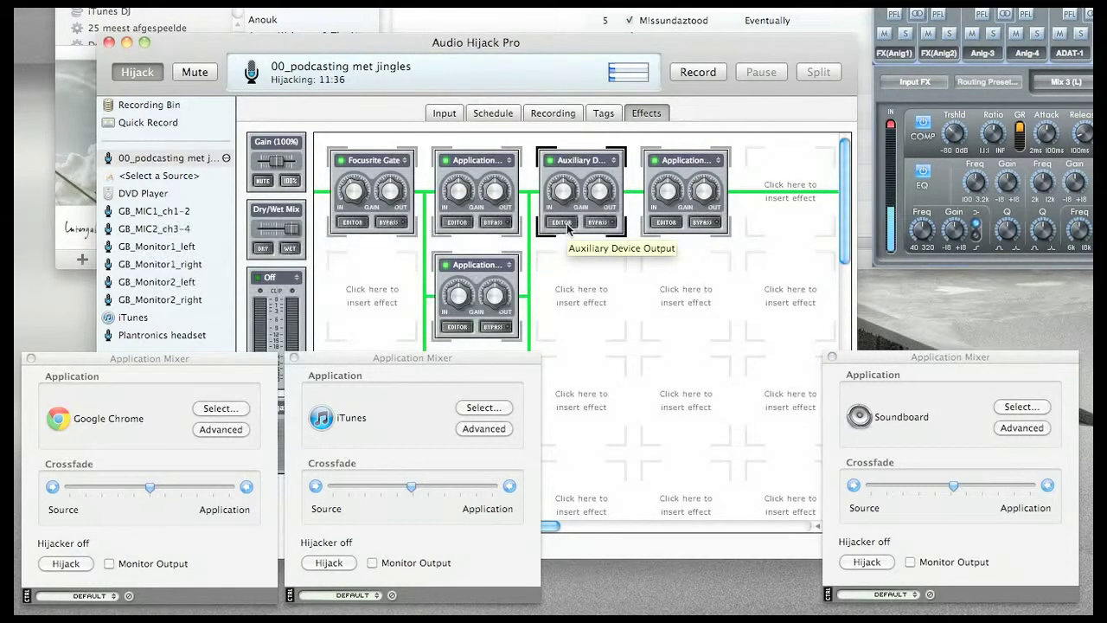
click(568, 228)
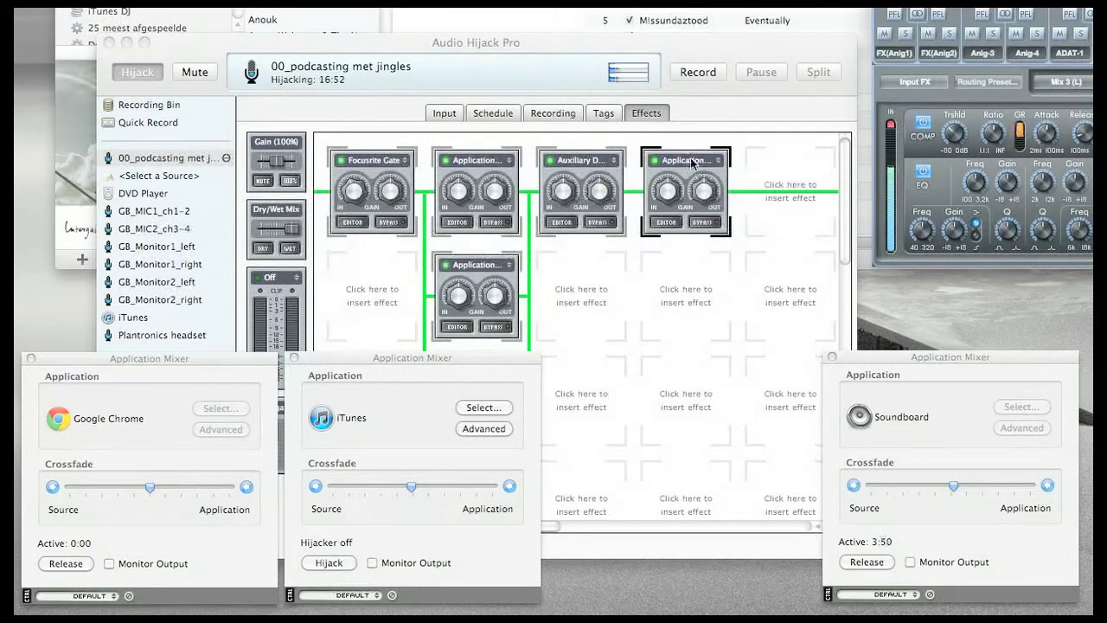
click(666, 222)
click(666, 223)
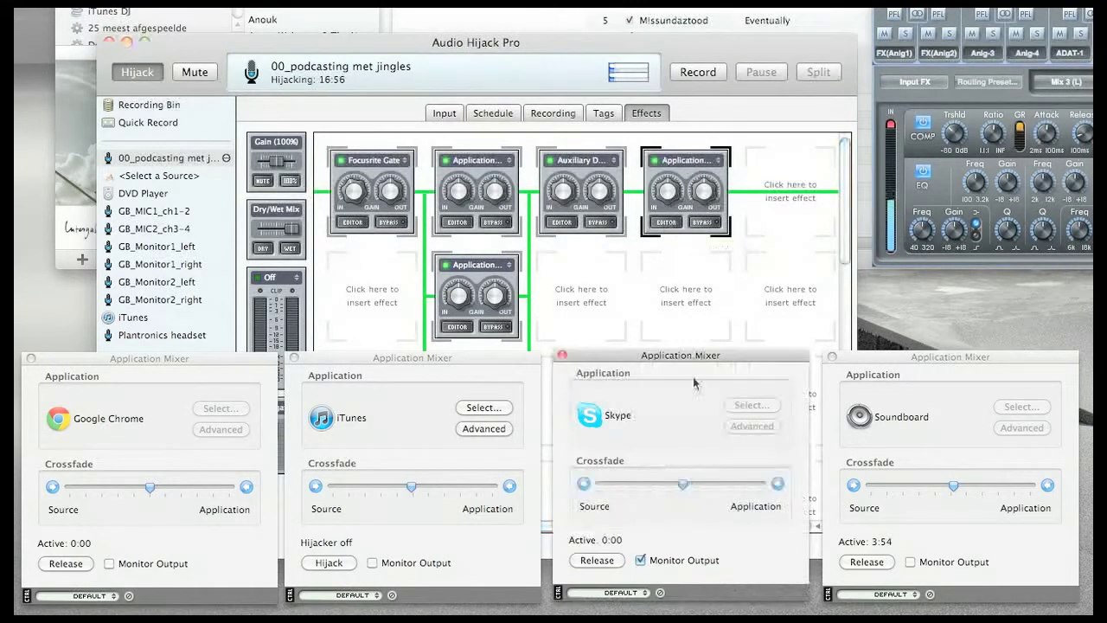
Release Skype in its Application Mixer and confirm its advanced hijacking options with MegaMix Mode, outputs through Both Channels and inputs on Mute.
click(597, 559)
click(751, 426)
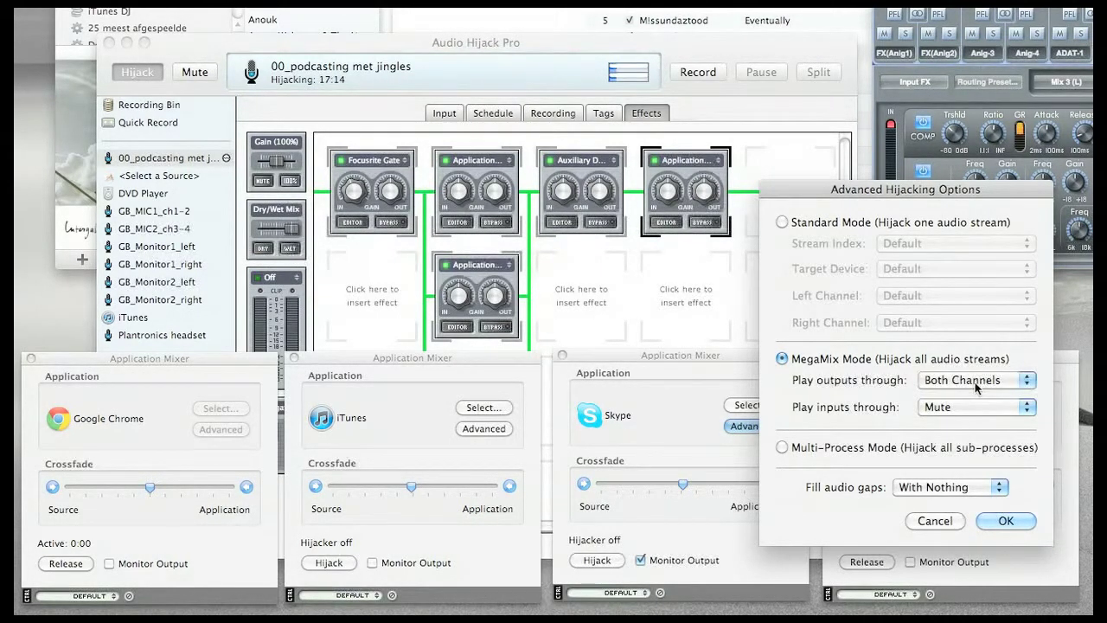
click(1003, 520)
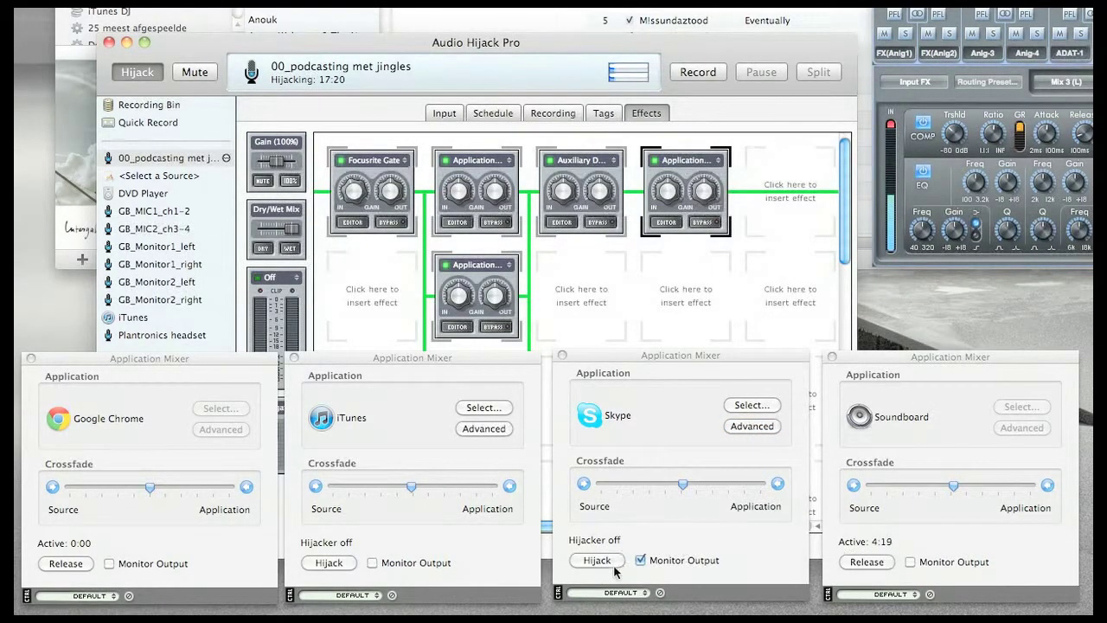
Release Soundboard and Google Chrome, and hijack Soundboard, Skype, iTunes and Google Chrome again in their Application Mixers.
click(877, 563)
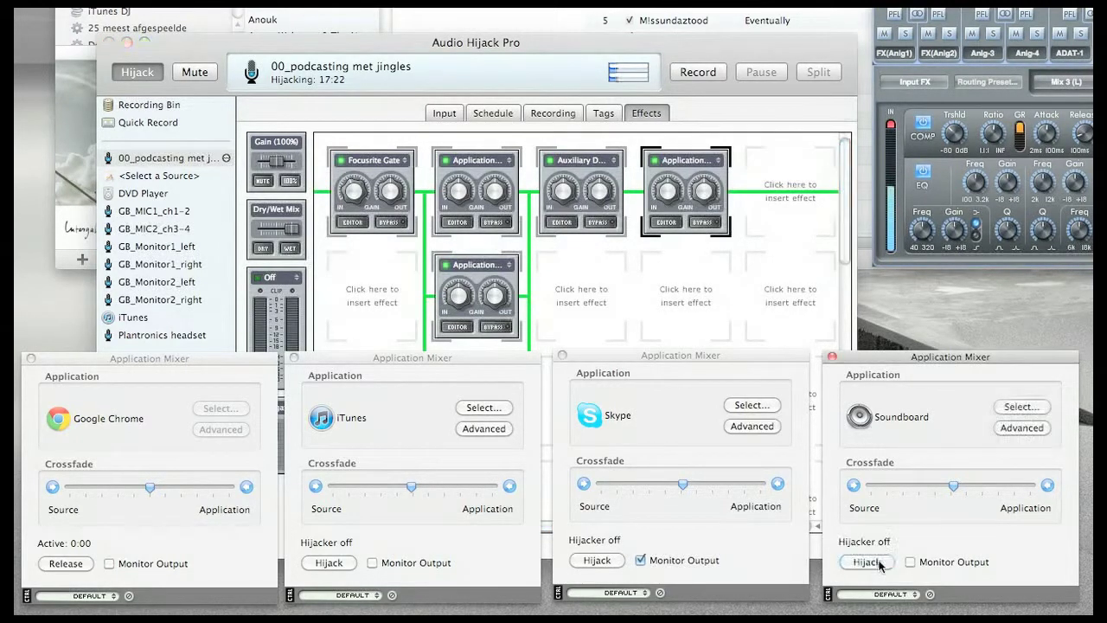
click(76, 567)
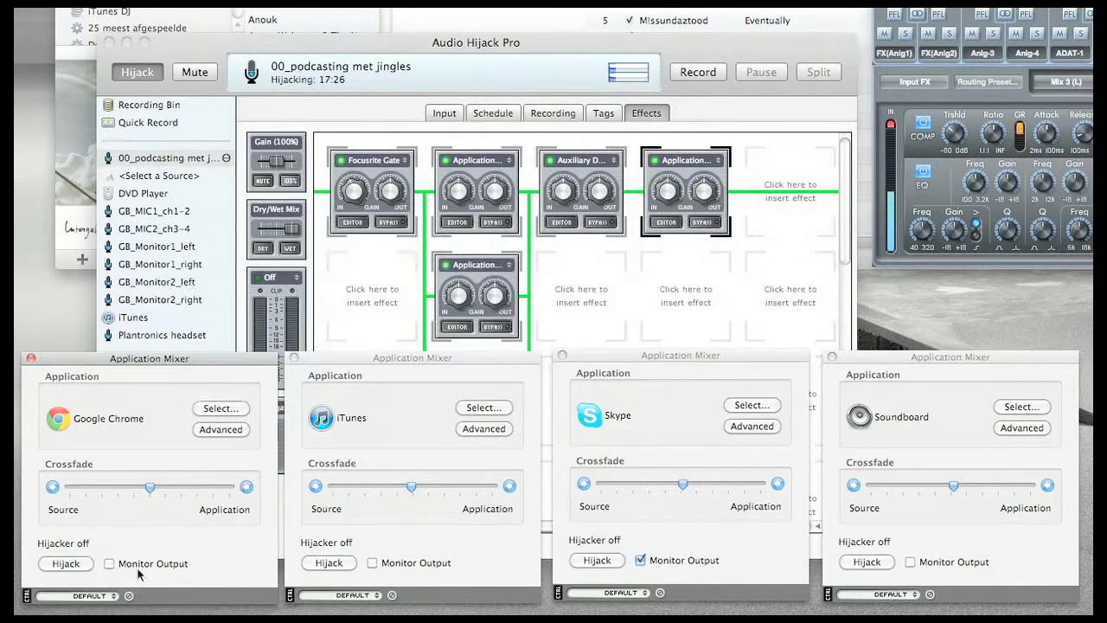
click(865, 563)
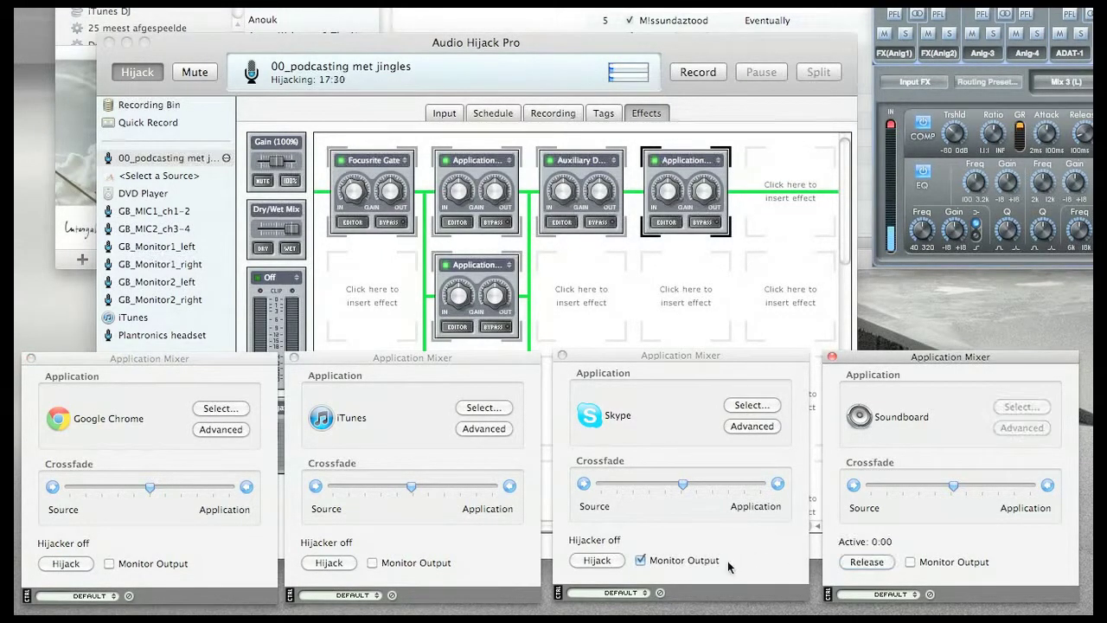
click(595, 560)
click(333, 567)
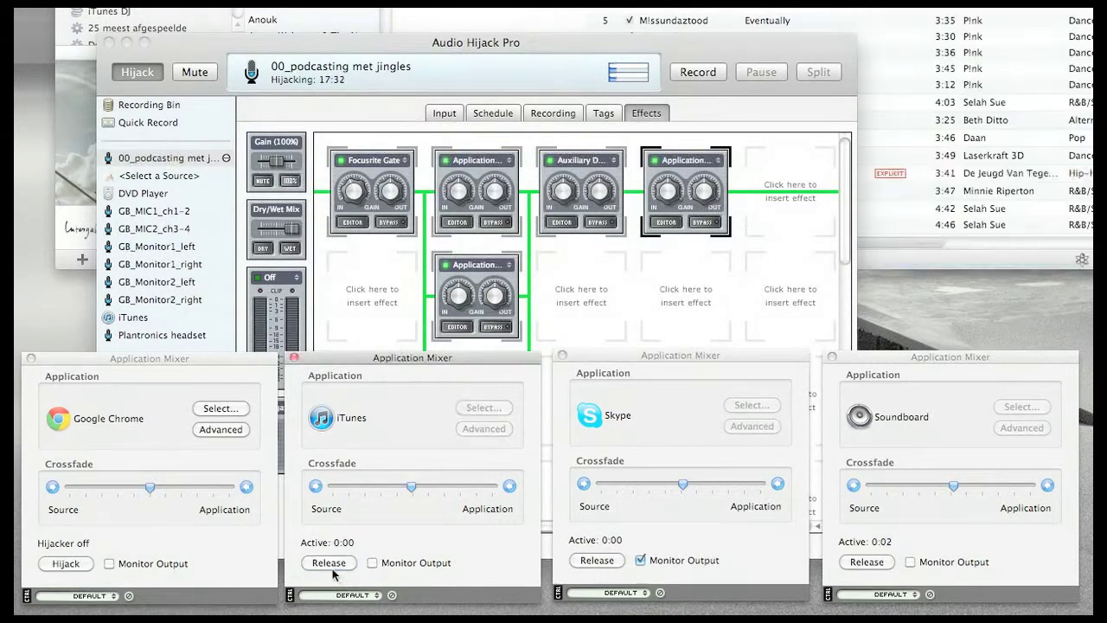
click(67, 563)
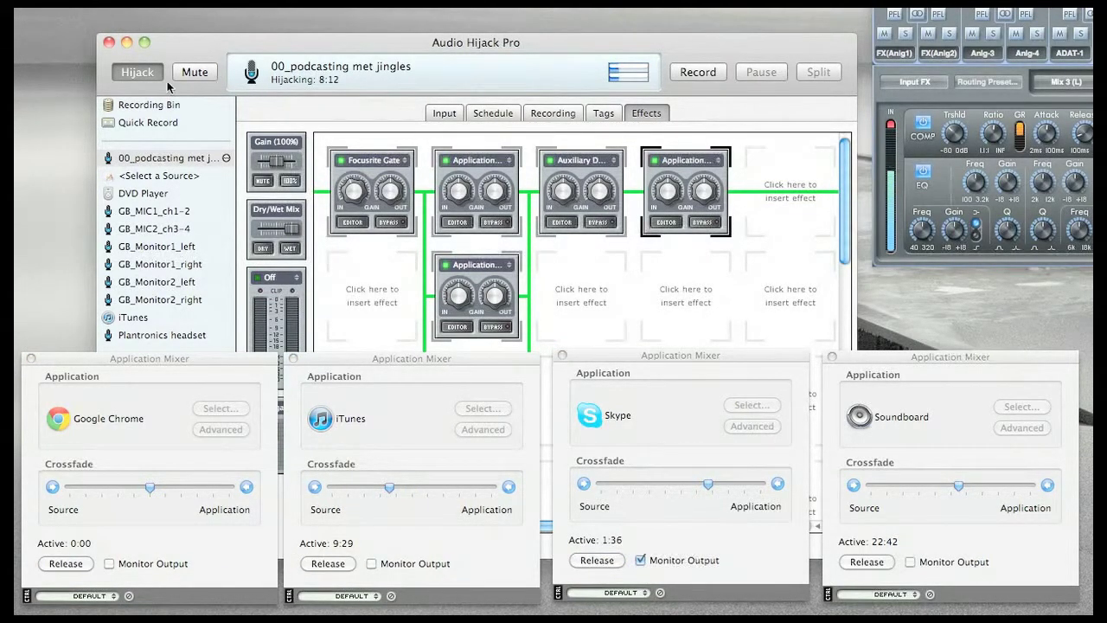
Start recording the 00_podcasting met jingles session and switch to Soundboard.
click(716, 76)
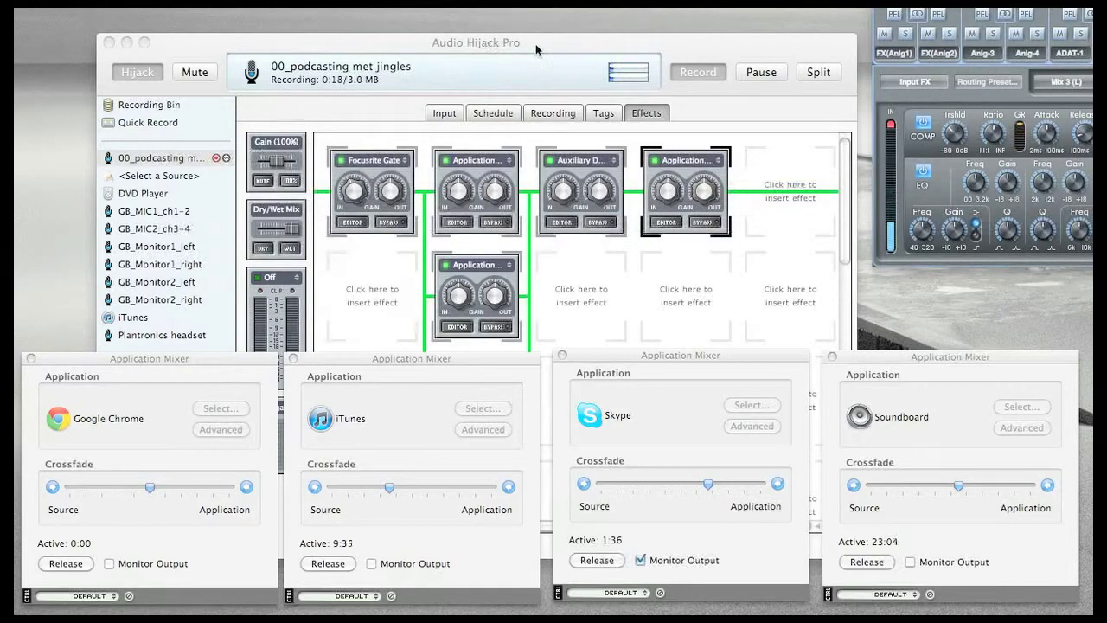
click(501, 50)
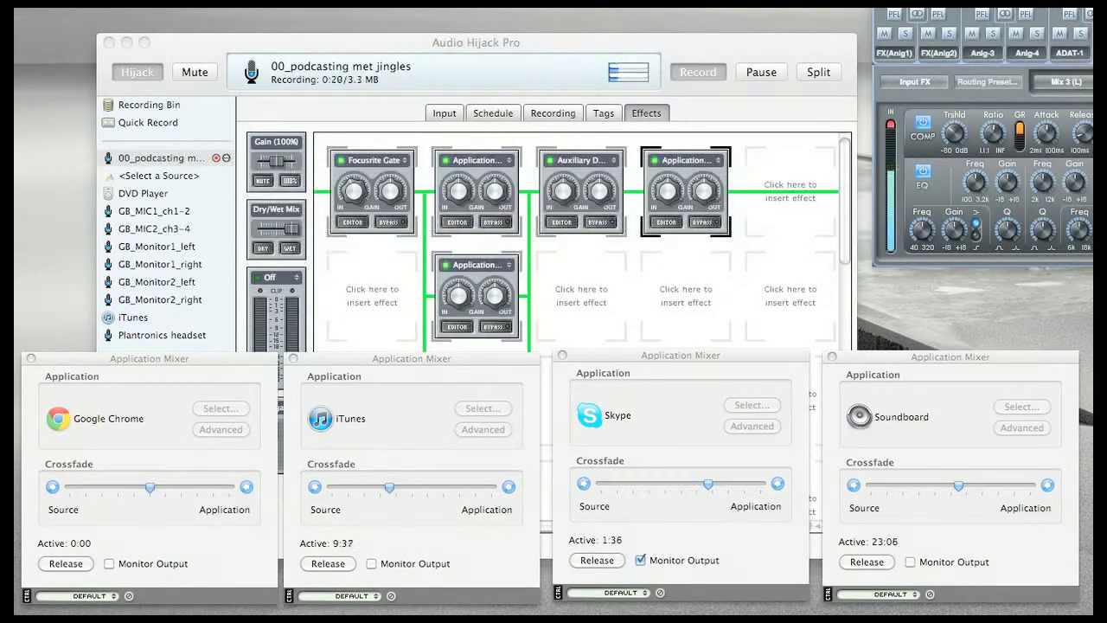
key(super+Tab)
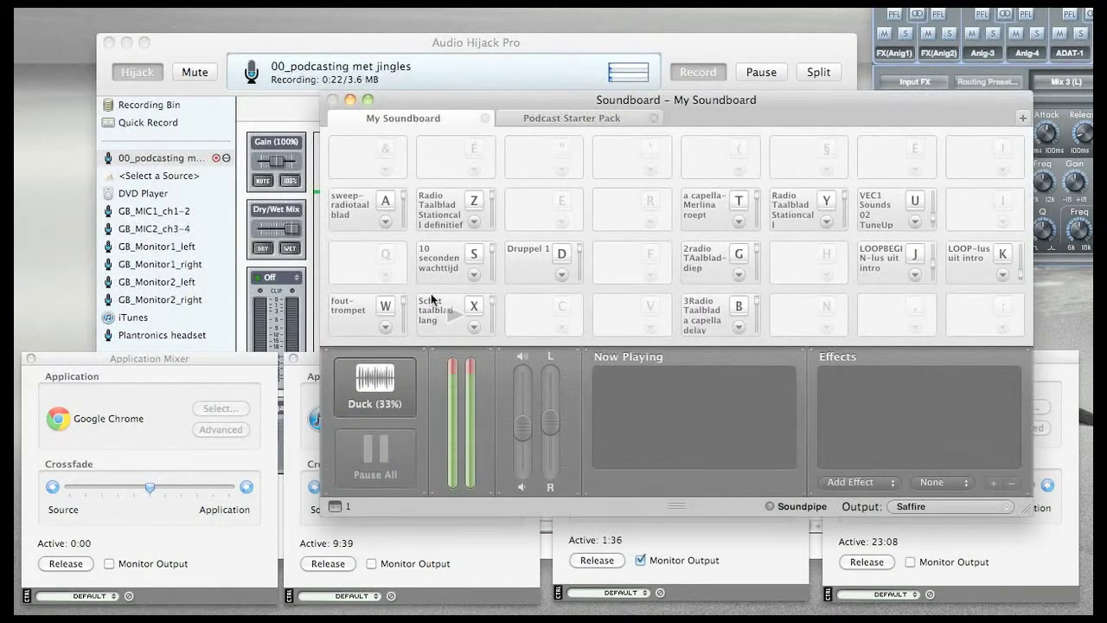
Play the jingles Schat taalblad lang, 3Radio Taalblad a capella delay and 2radio TAalblad-diep, and hide Soundboard.
click(439, 336)
key(b)
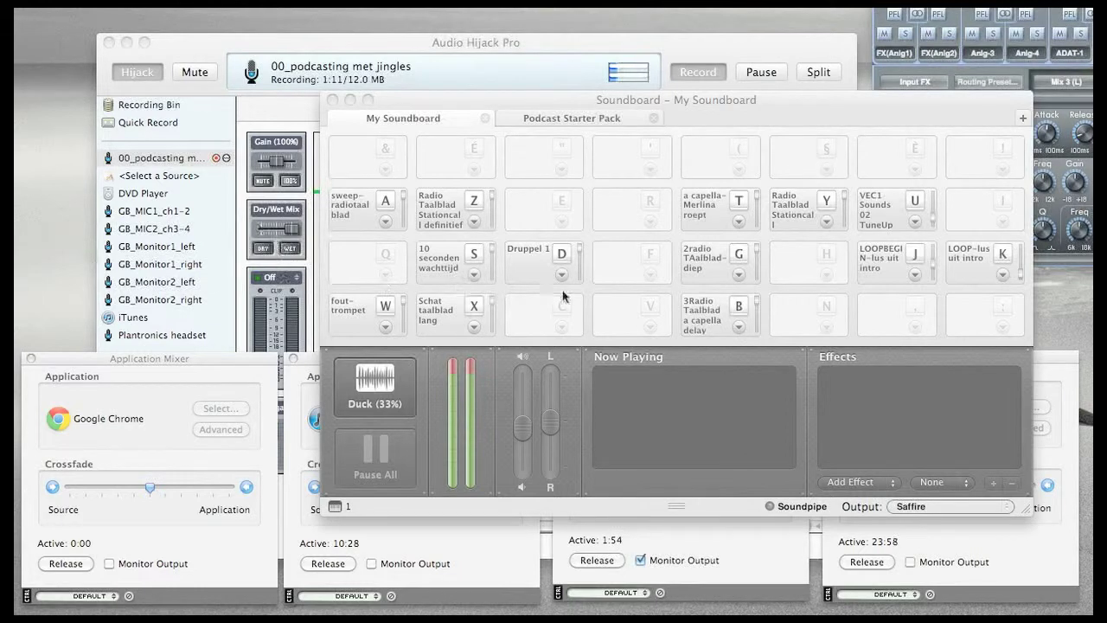
click(718, 264)
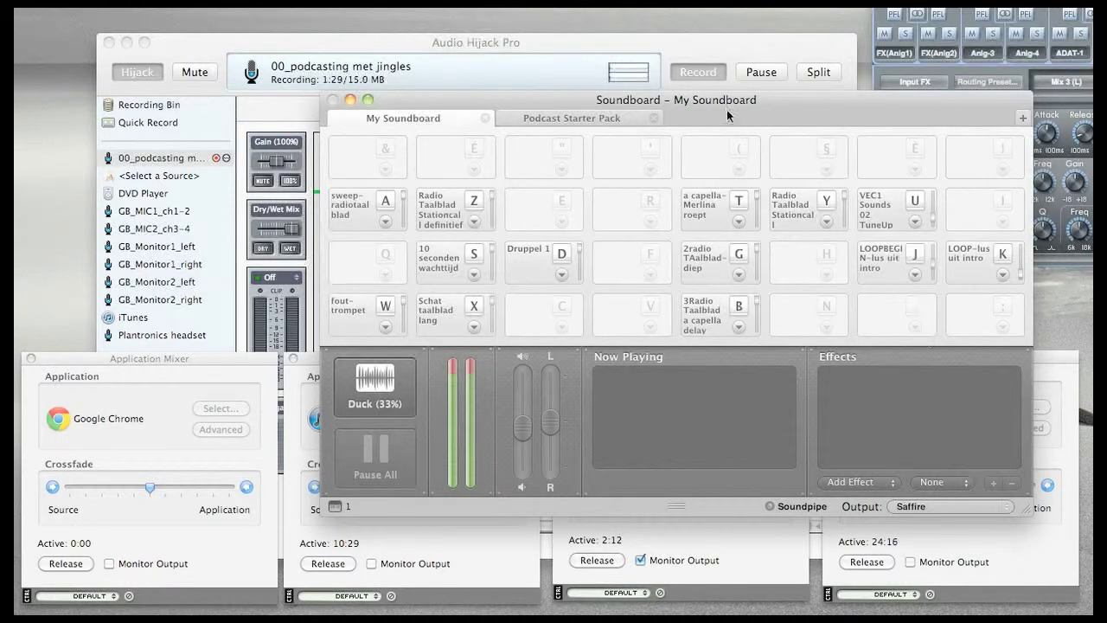
key(super+h)
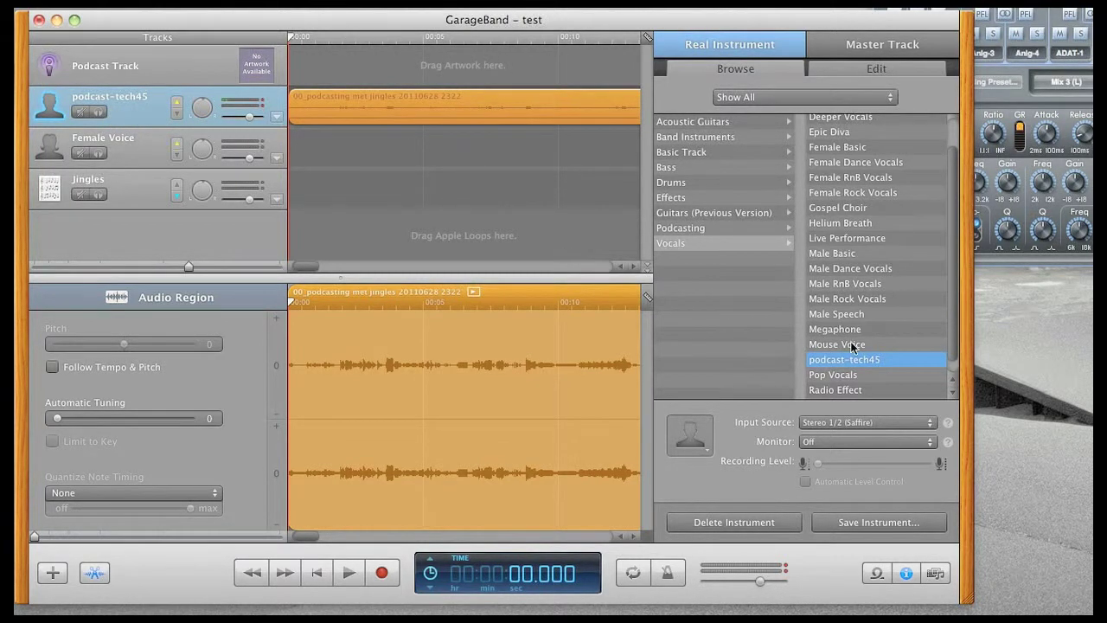
Try the Male Speech and Male Basic vocal presets on the first voice track and play the podcast recording from the start.
click(839, 315)
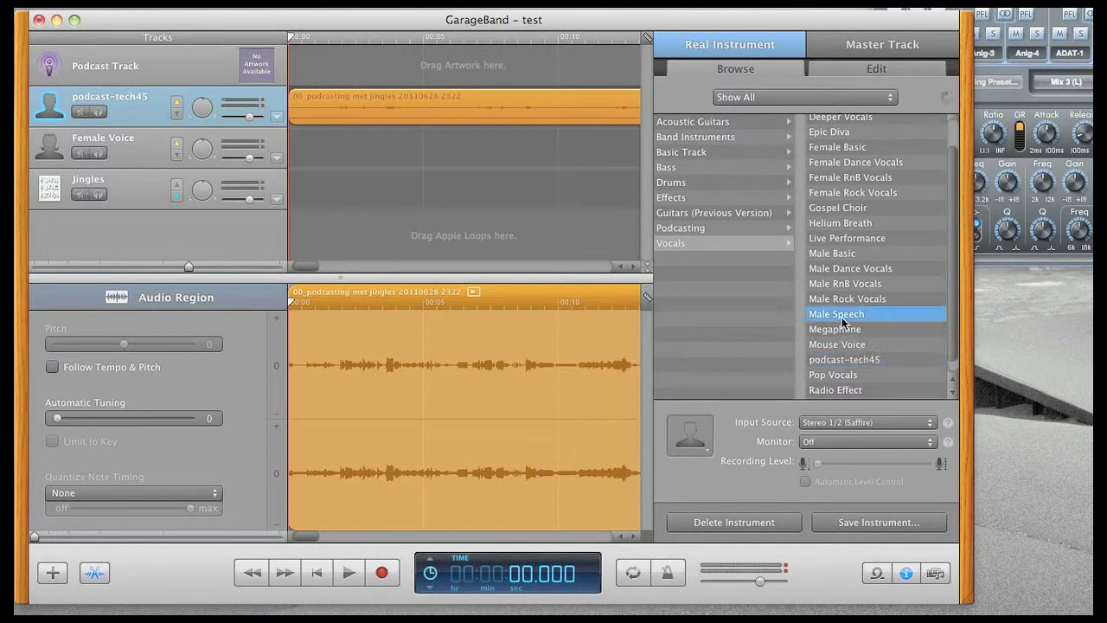
click(847, 259)
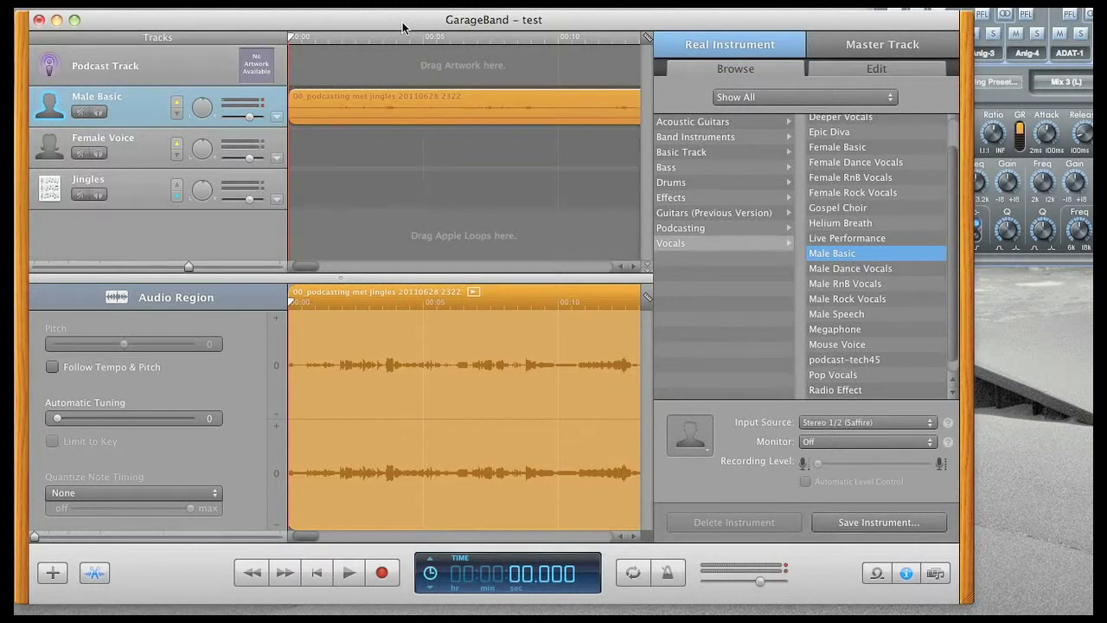
key(space)
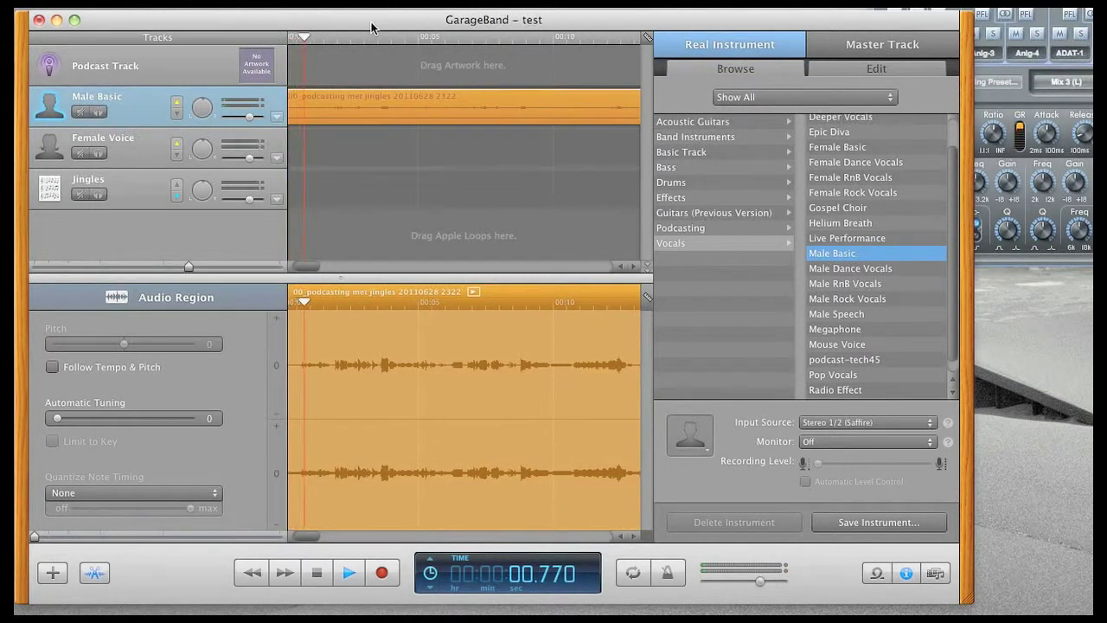
Compare the Male Speech preset during playback, apply the podcast-tech45 preset to the first voice track and stop playback.
click(857, 316)
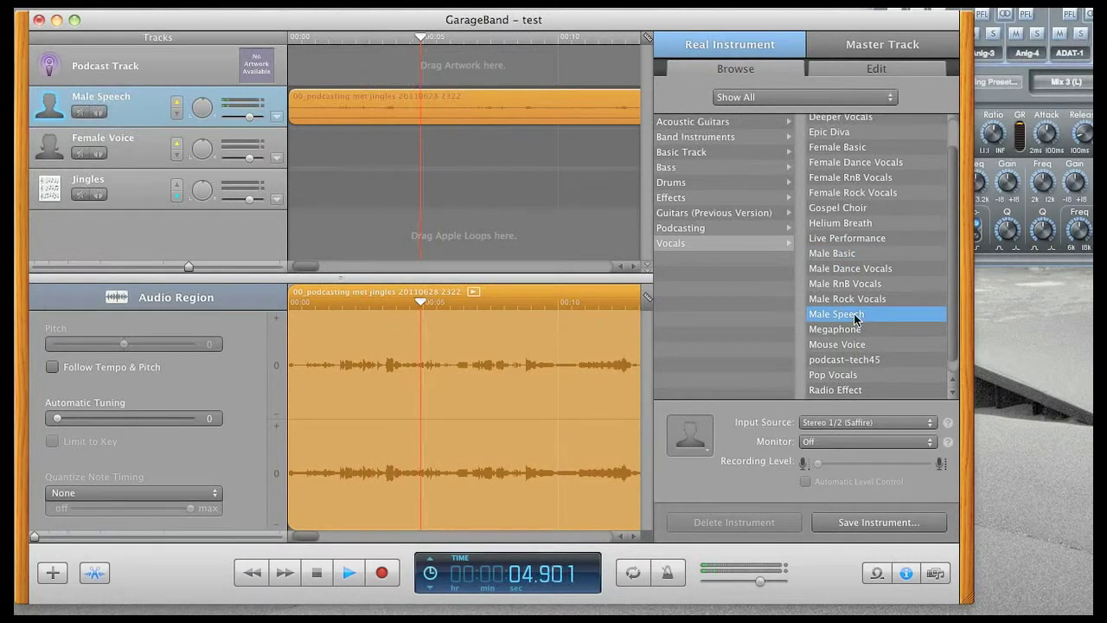
click(862, 362)
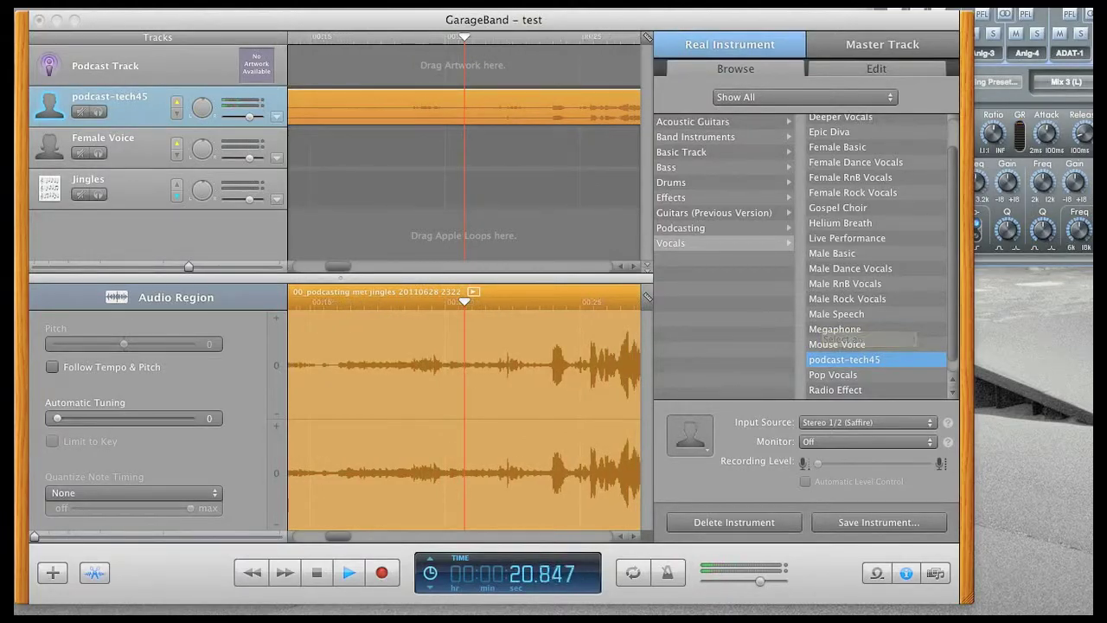
key(space)
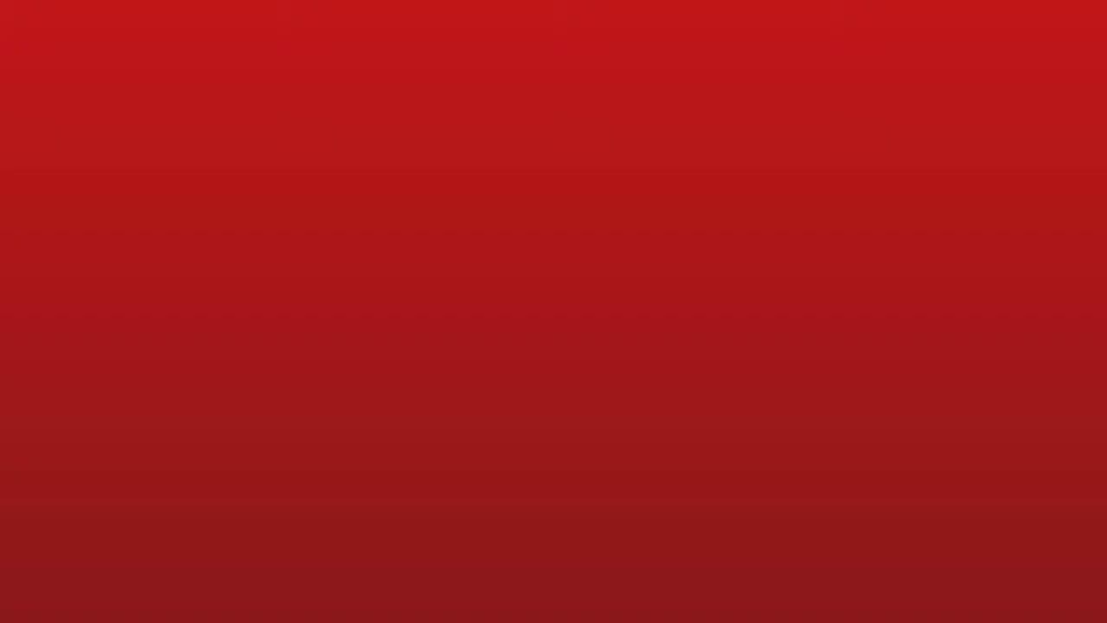